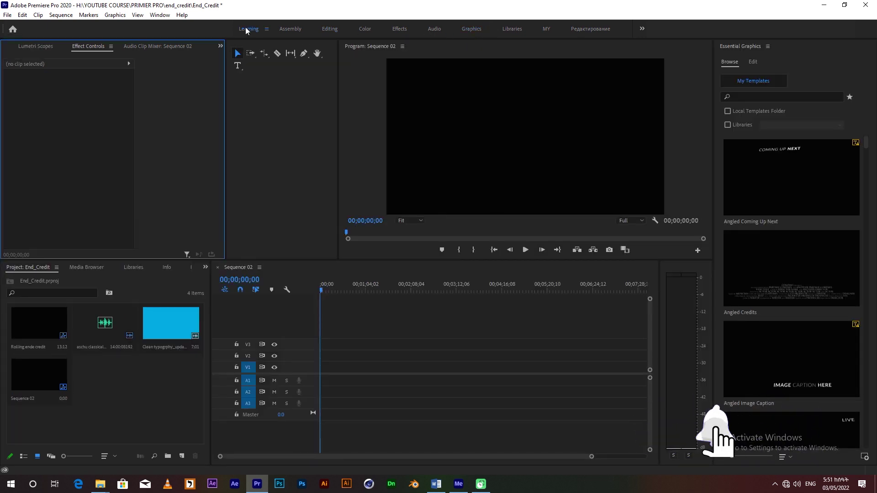
# - Switch to the Graphics workspace after going through the Learning, Editing, Color and Effects workspaces
pyautogui.click(247, 28)
pyautogui.click(330, 29)
pyautogui.click(368, 29)
pyautogui.click(397, 29)
pyautogui.click(473, 29)
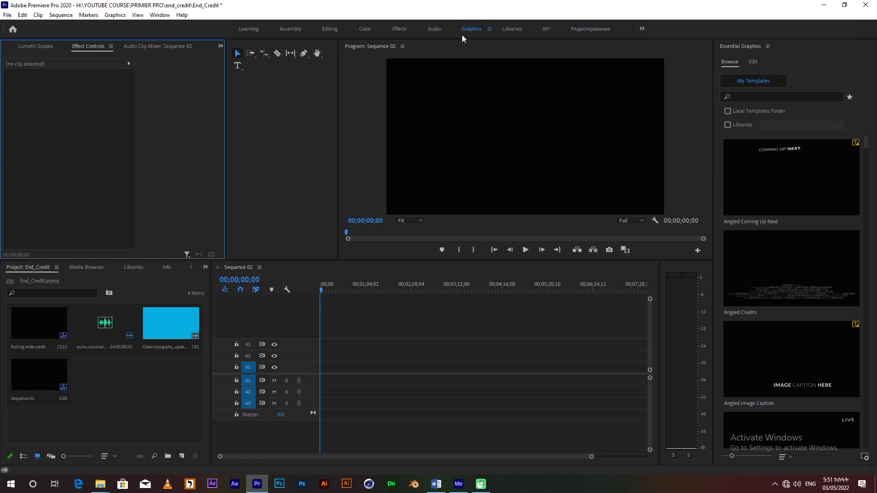
# - Add a new text layer to the empty sequence and centre-align its text
pyautogui.click(753, 63)
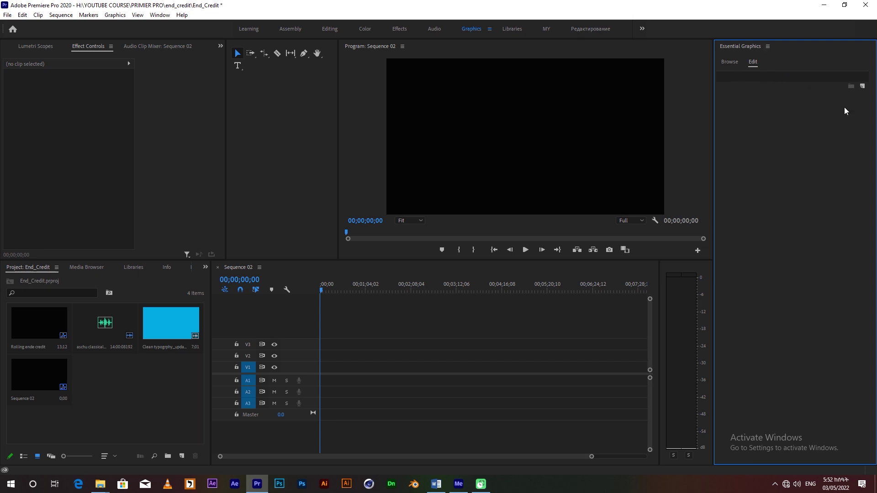
pyautogui.click(862, 87)
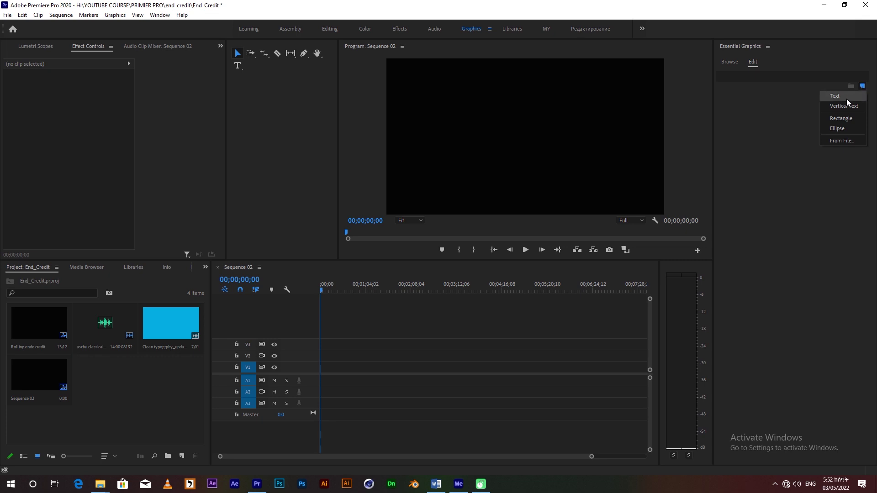
pyautogui.click(846, 98)
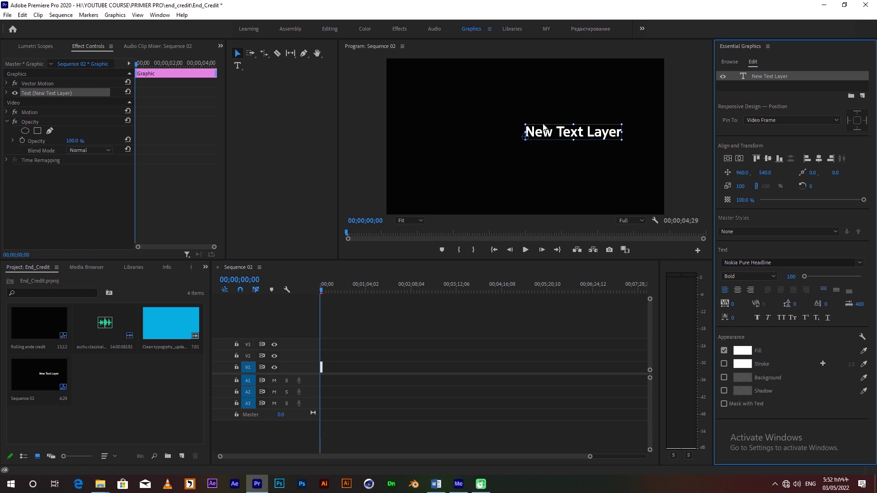
pyautogui.click(738, 291)
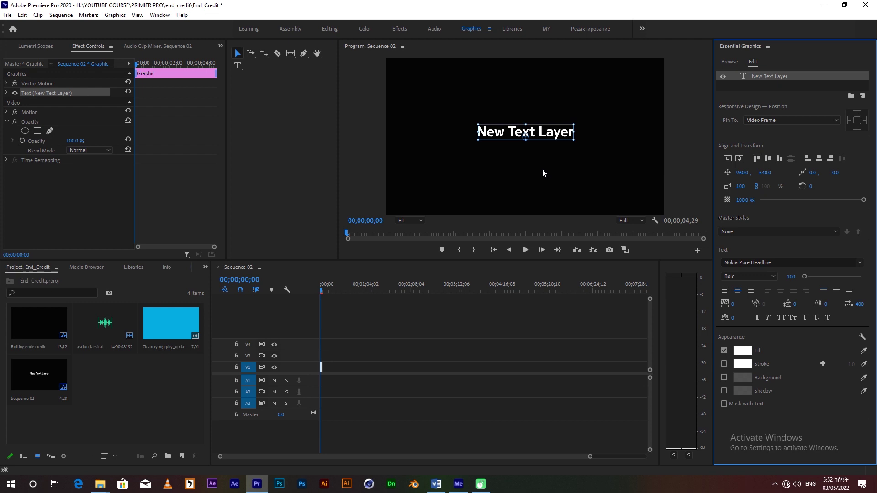
# - Switch to Word and copy the first credit, the heading አዘጋጅ with the company line ኤቢሲ ፊልም ፕሮዳክሽን
pyautogui.click(437, 485)
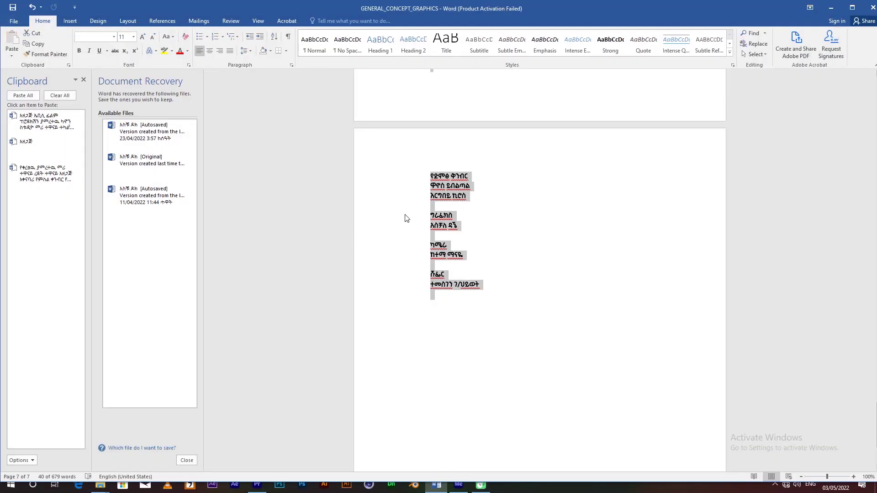
pyautogui.scroll(10, 488, 217)
pyautogui.click(503, 276)
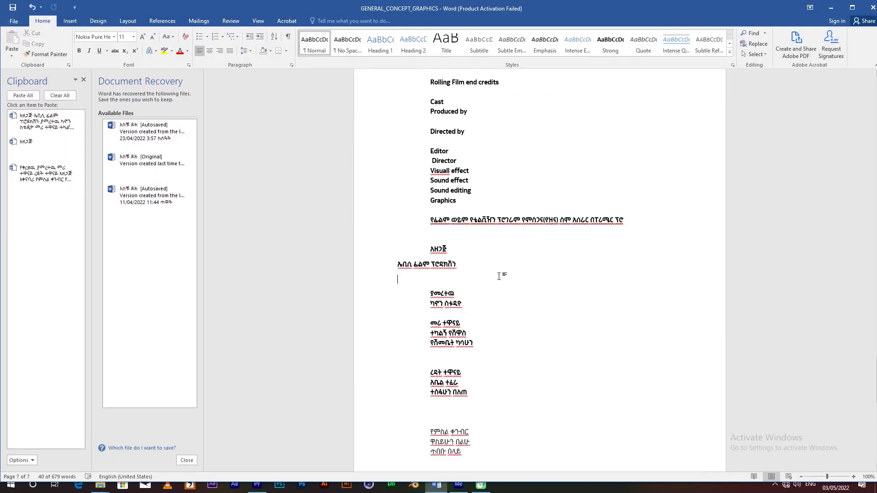
pyautogui.moveTo(431, 247); pyautogui.dragTo(480, 268)
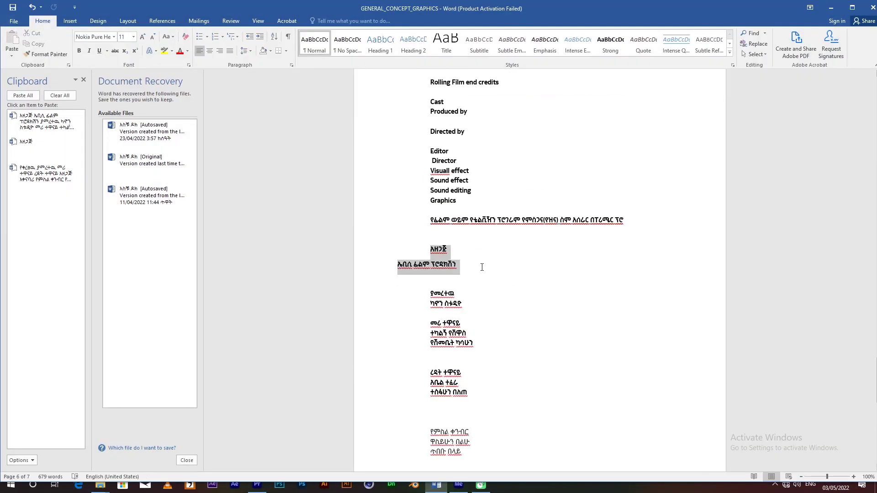
pyautogui.rightClick(444, 266)
pyautogui.click(469, 284)
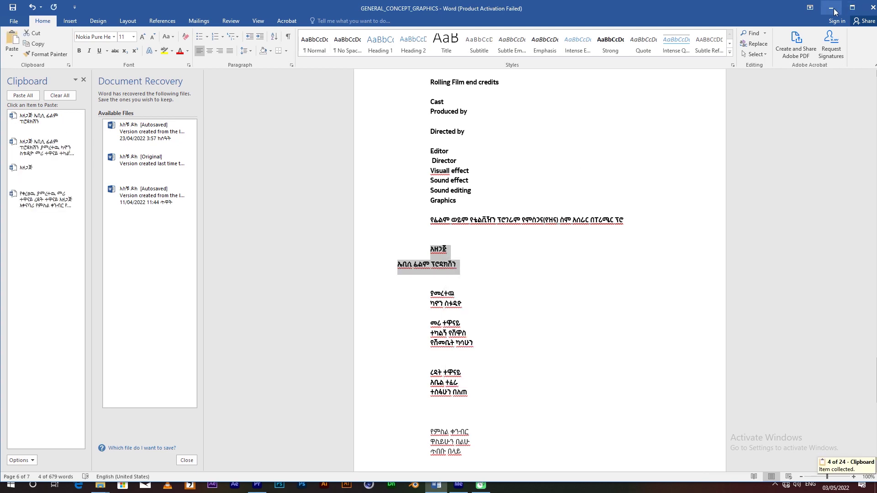
# - Return to Premiere Pro and replace the "New Text Layer" placeholder with the copied two-line credit
pyautogui.click(831, 8)
pyautogui.doubleClick(541, 132)
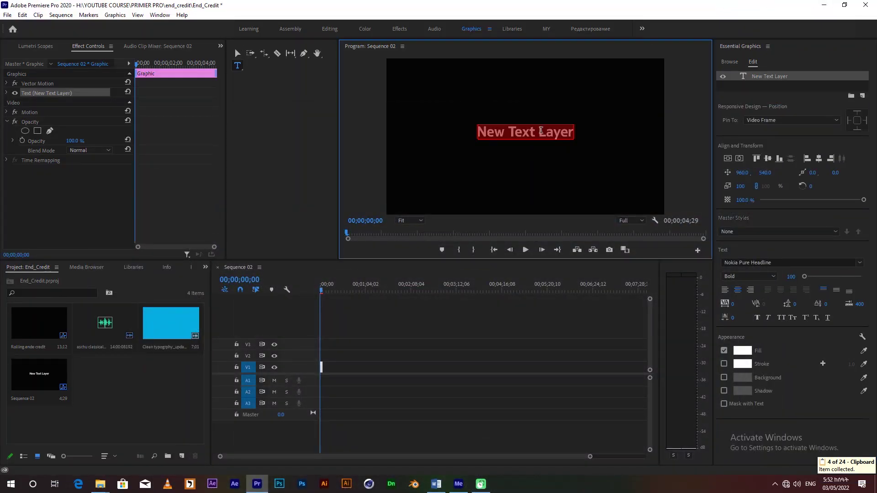
pyautogui.hotkey('ctrl', 'v')
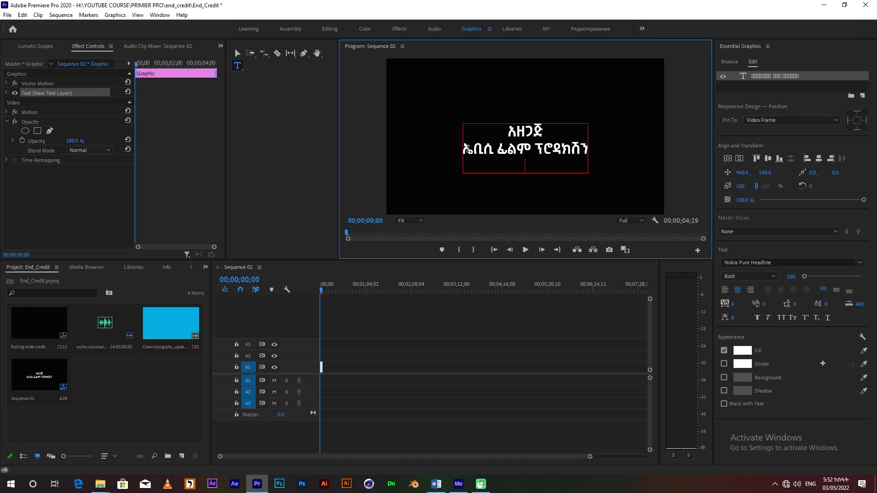
# - Set the font size of the company line ኤቢሲ ፊልም ፕሮዳክሽን to 30
pyautogui.moveTo(465, 148); pyautogui.dragTo(595, 151)
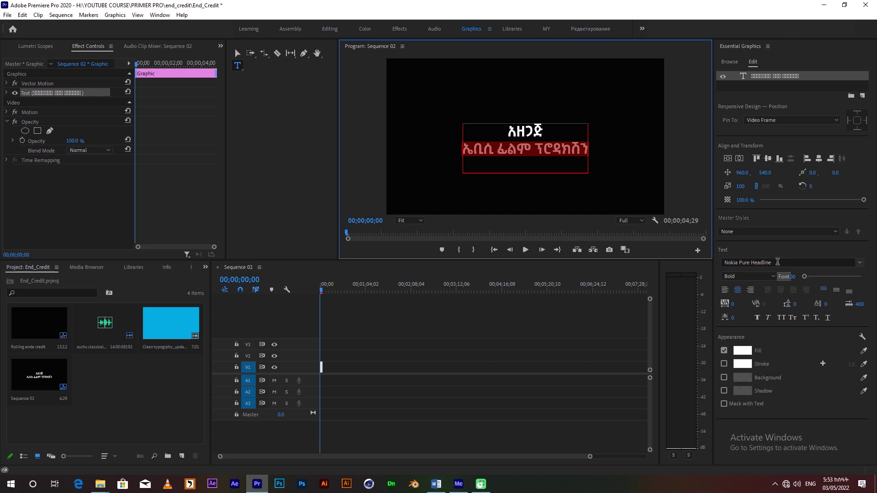
pyautogui.click(782, 261)
pyautogui.click(799, 261)
pyautogui.moveTo(804, 277); pyautogui.dragTo(803, 278)
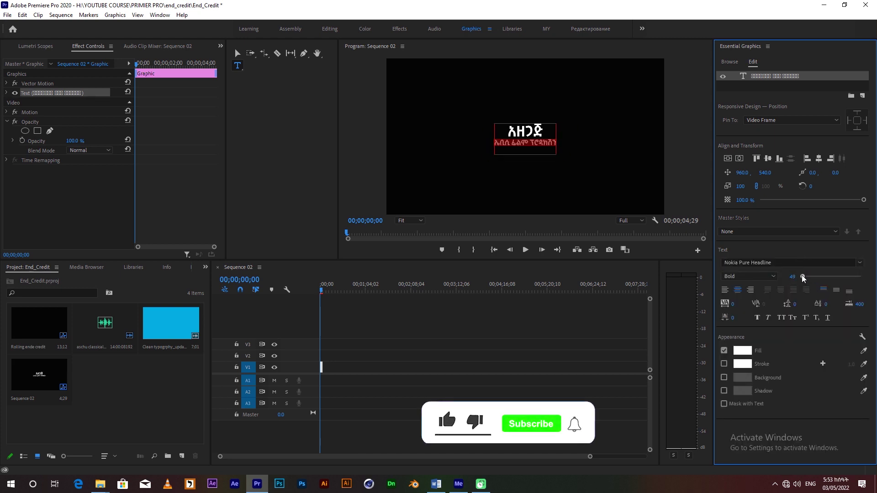
pyautogui.click(792, 276)
pyautogui.write('30')
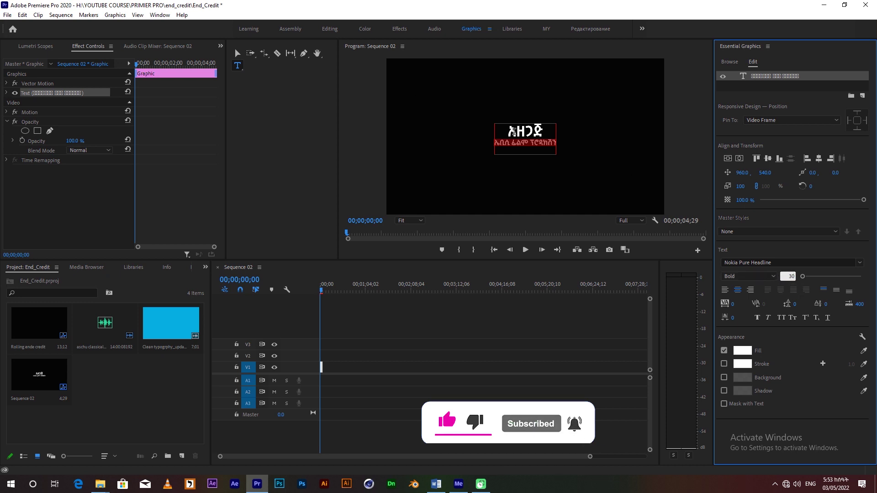
# - Set the font size of the heading አዘጋጅ to 70, scrub the short title and return to the Selection tool
pyautogui.click(512, 131)
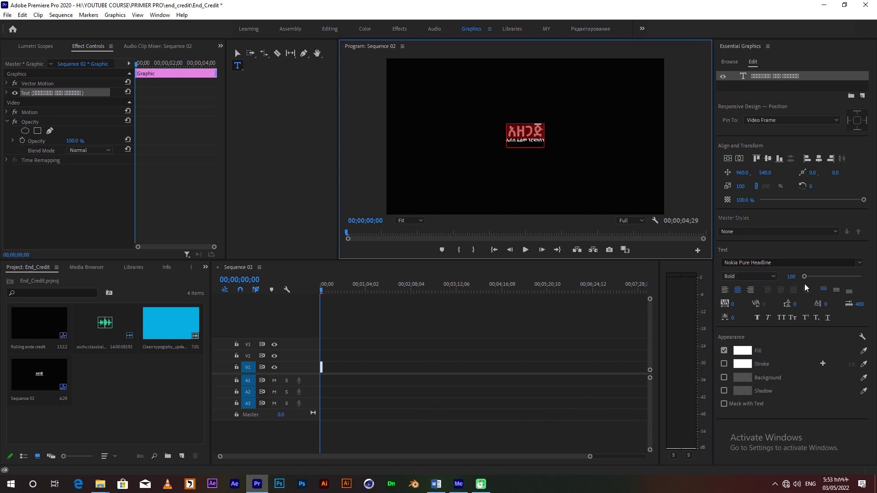
pyautogui.click(783, 274)
pyautogui.write('70')
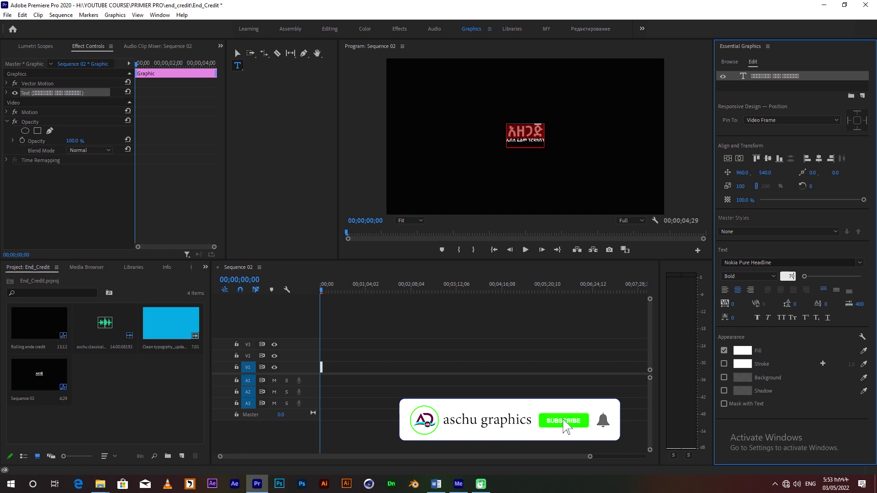
pyautogui.press('Return')
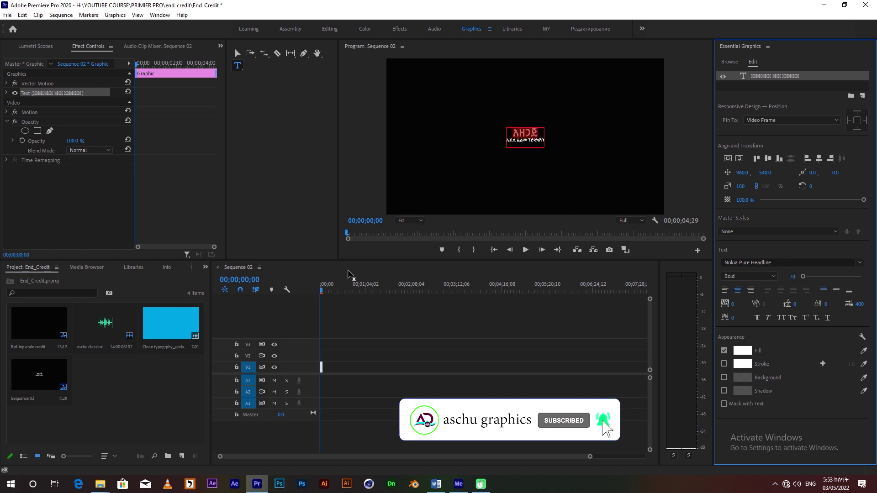
pyautogui.click(320, 287)
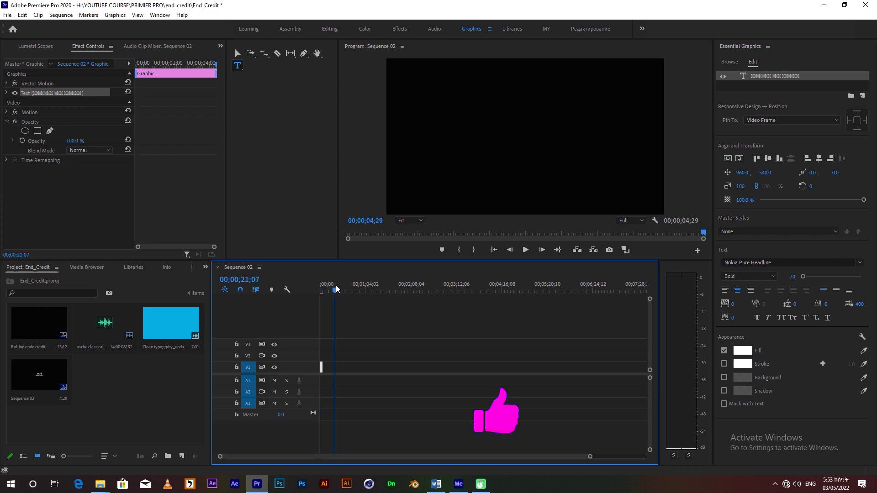
pyautogui.click(237, 53)
pyautogui.click(558, 138)
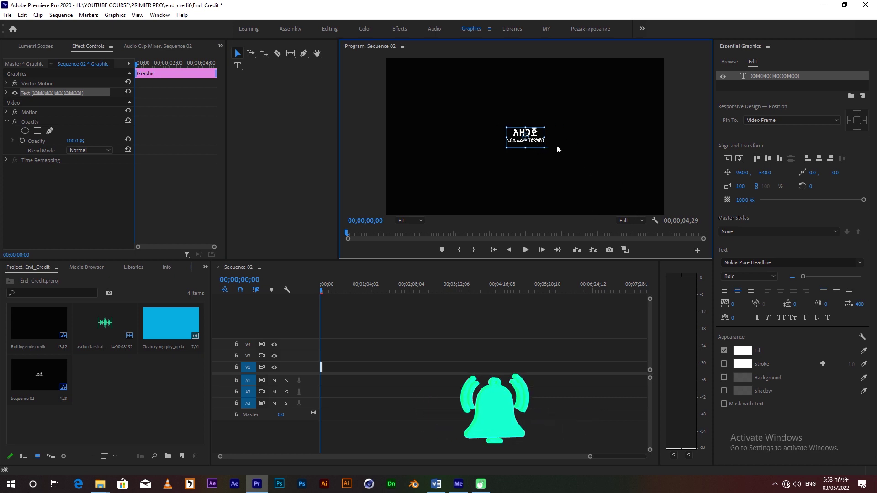
# - Switch to Word and copy the complete Amharic credits list, from the heading አዘጋጅ to the last credited name
pyautogui.click(436, 484)
pyautogui.click(448, 259)
pyautogui.moveTo(448, 259); pyautogui.dragTo(486, 310)
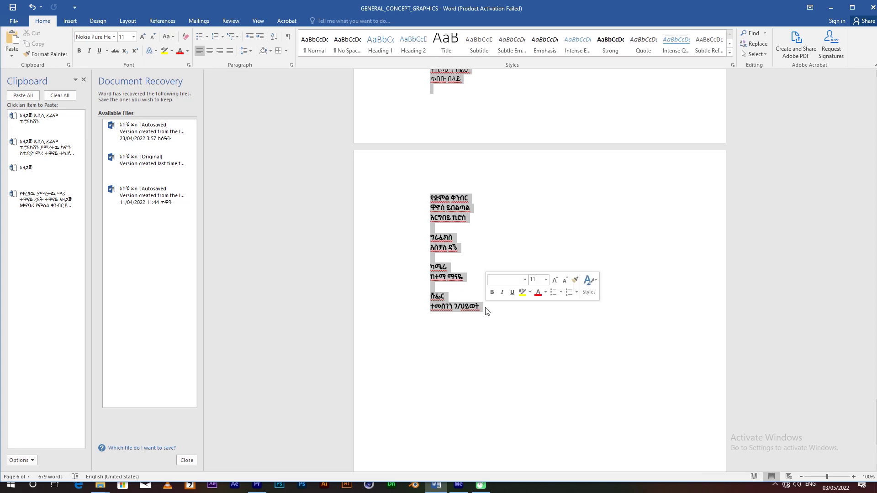
pyautogui.rightClick(443, 234)
pyautogui.click(456, 253)
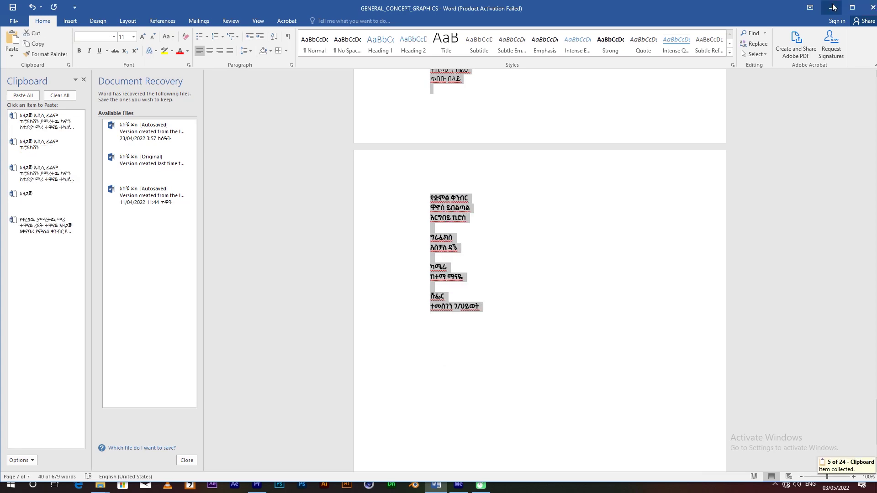
# - Return to Premiere Pro and replace the title's text with the complete copied credits list
pyautogui.click(831, 7)
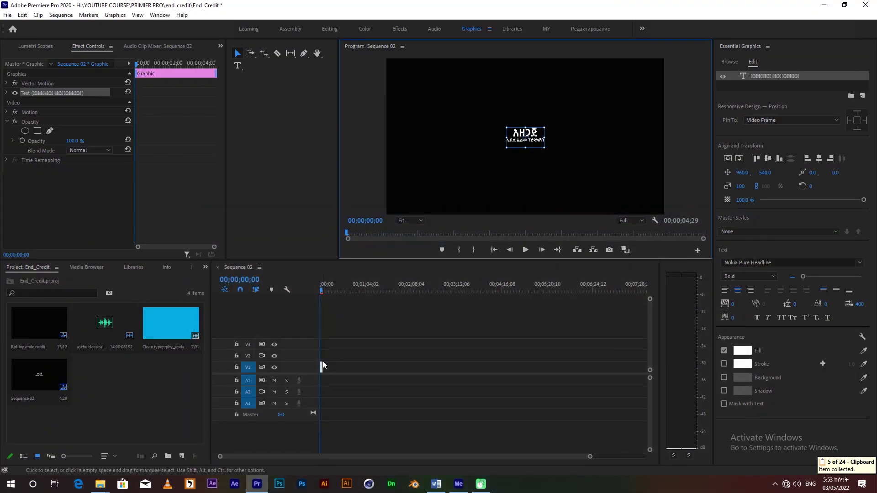
pyautogui.doubleClick(532, 137)
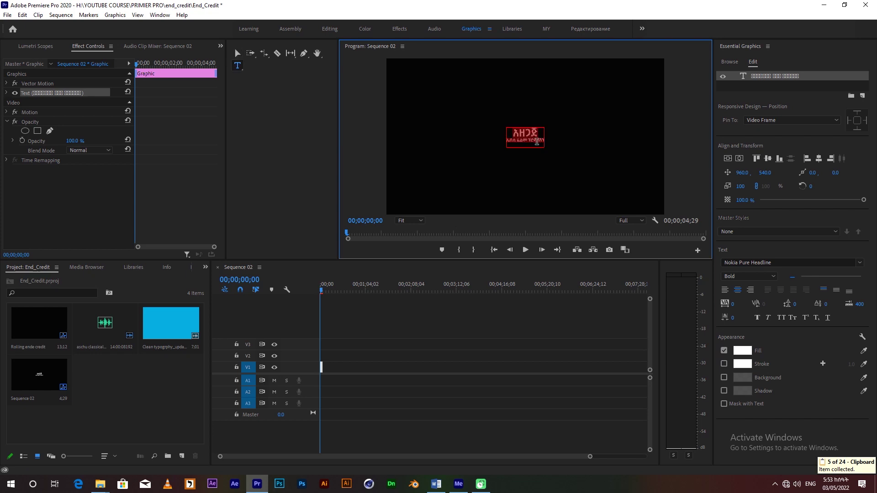
pyautogui.hotkey('ctrl', 'v')
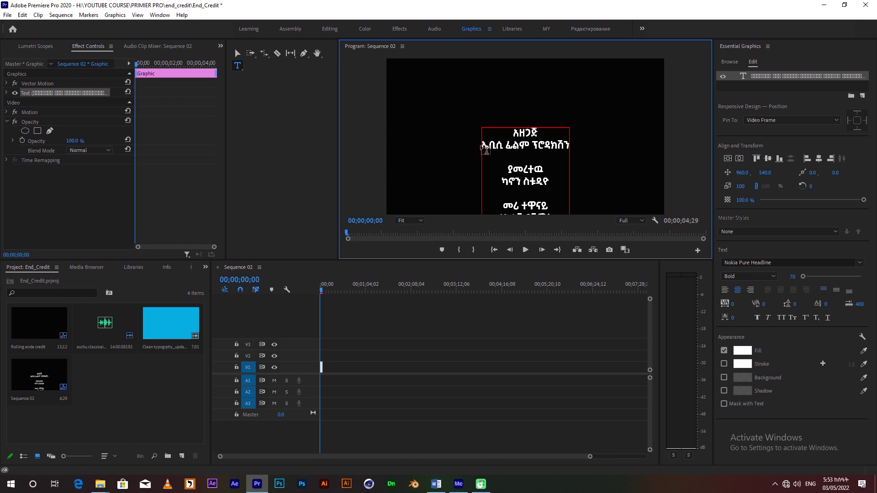
# - Set the font size of the company line below the heading አዘጋጅ in the full credits to 30
pyautogui.moveTo(483, 145); pyautogui.dragTo(574, 150)
pyautogui.click(571, 142)
pyautogui.tripleClick(571, 142)
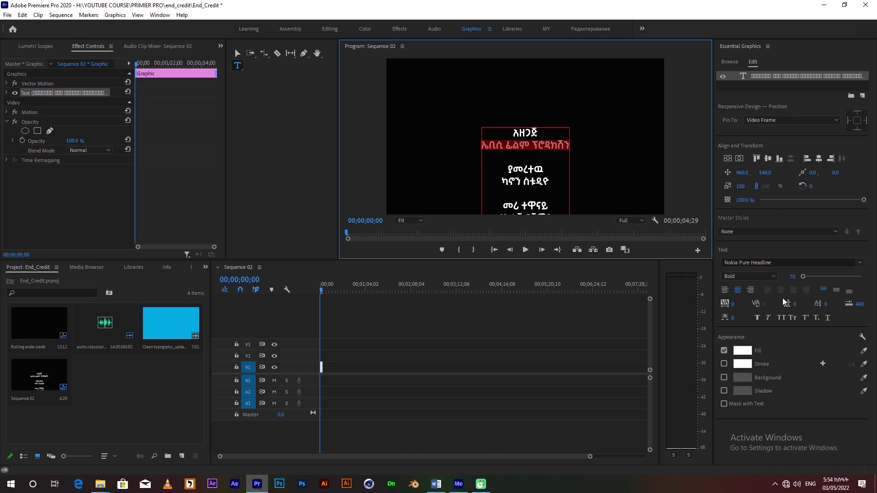
pyautogui.click(790, 277)
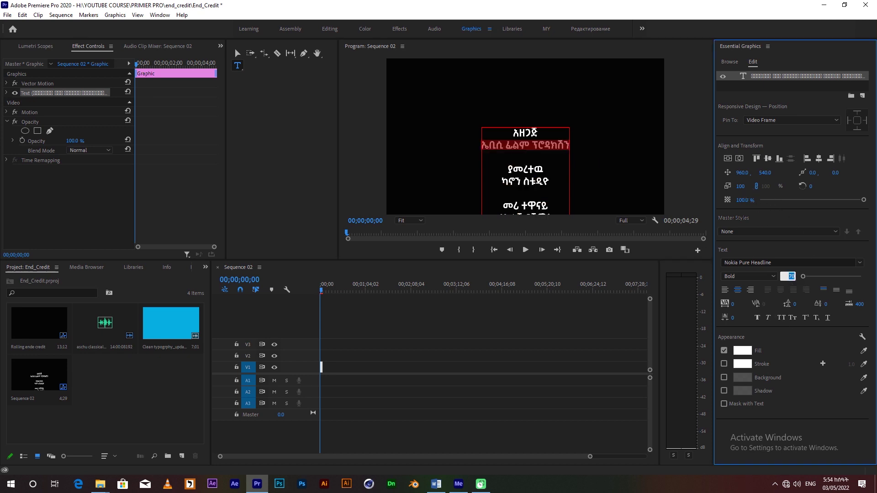
pyautogui.write('30')
pyautogui.press('Return')
# - Set the studio line below ያመረተዉ and the two names below the lead-cast heading to font size 30
pyautogui.click(793, 277)
pyautogui.write('30')
pyautogui.press('Return')
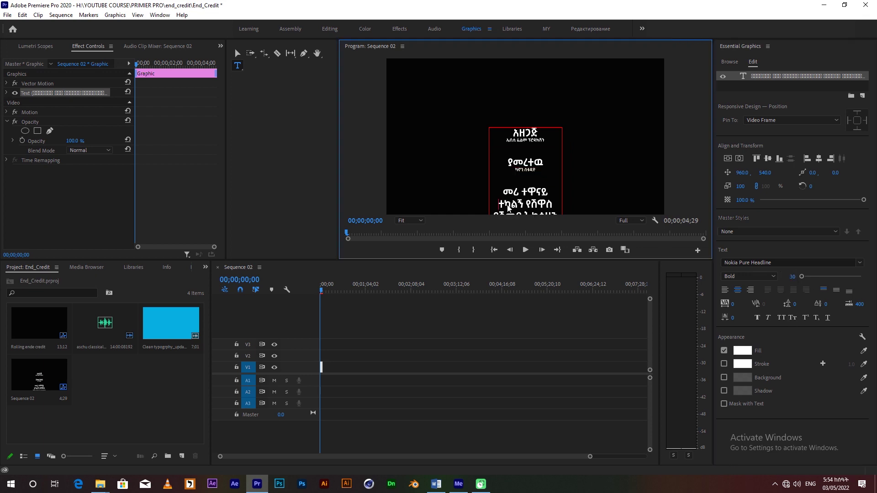
pyautogui.click(793, 277)
pyautogui.write('3')
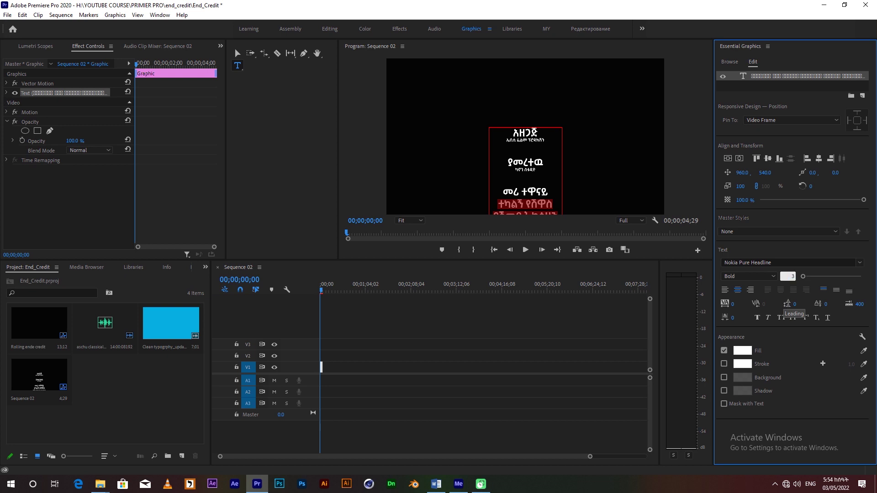
pyautogui.press('Return')
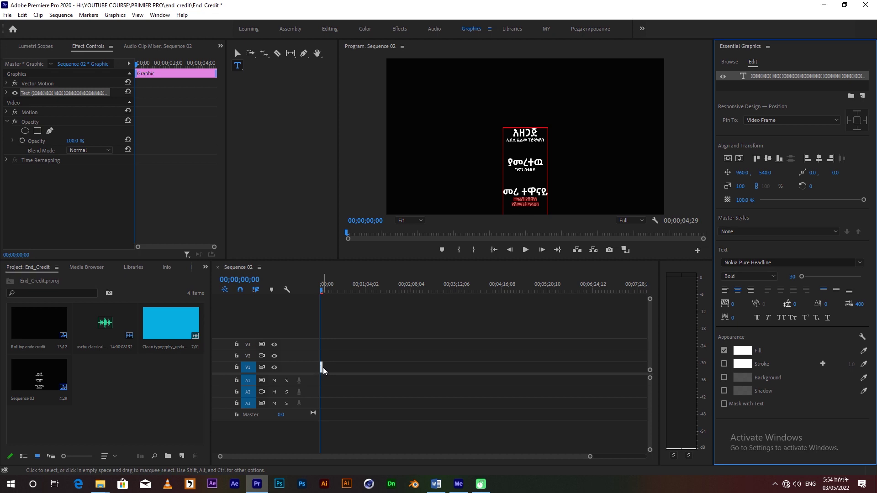
# - Extend the credits clip on V1 to about 00;03;23;27 and place the playhead at about 00;02;11;29 with the Selection tool active
pyautogui.moveTo(322, 367); pyautogui.dragTo(465, 367)
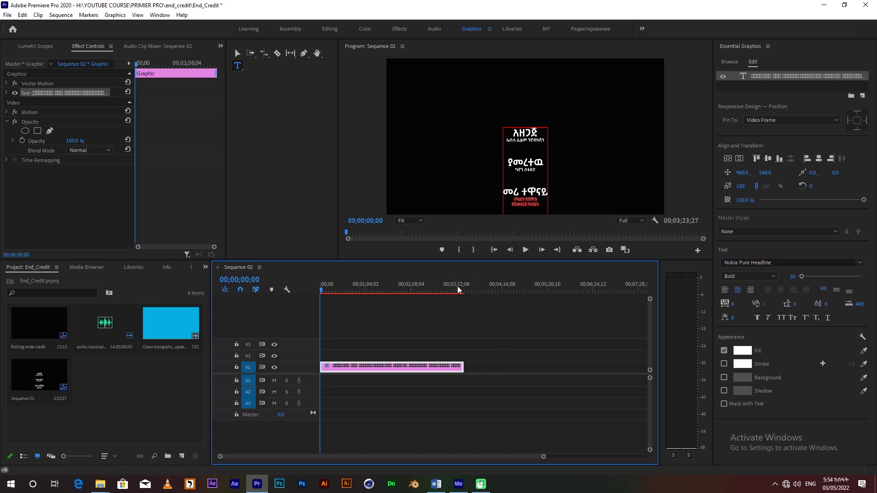
pyautogui.moveTo(386, 292); pyautogui.dragTo(415, 292)
pyautogui.click(398, 288)
pyautogui.press('v')
pyautogui.click(413, 288)
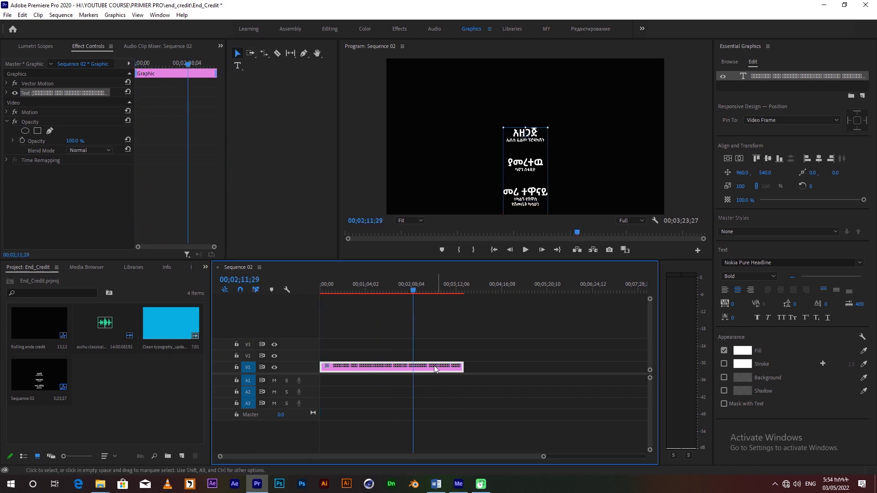
# - Deselect the text layer, reselect the whole credits clip on V1 and enable Roll for it
pyautogui.click(538, 383)
pyautogui.click(729, 61)
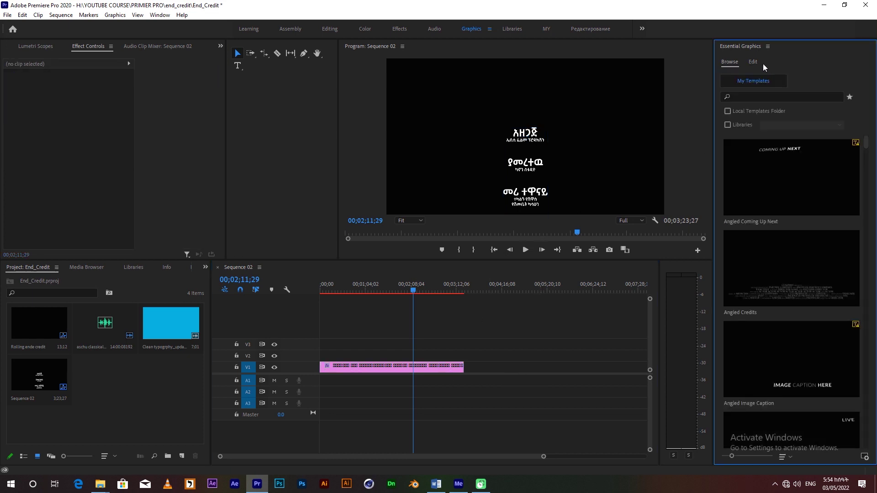
pyautogui.click(754, 62)
pyautogui.click(429, 369)
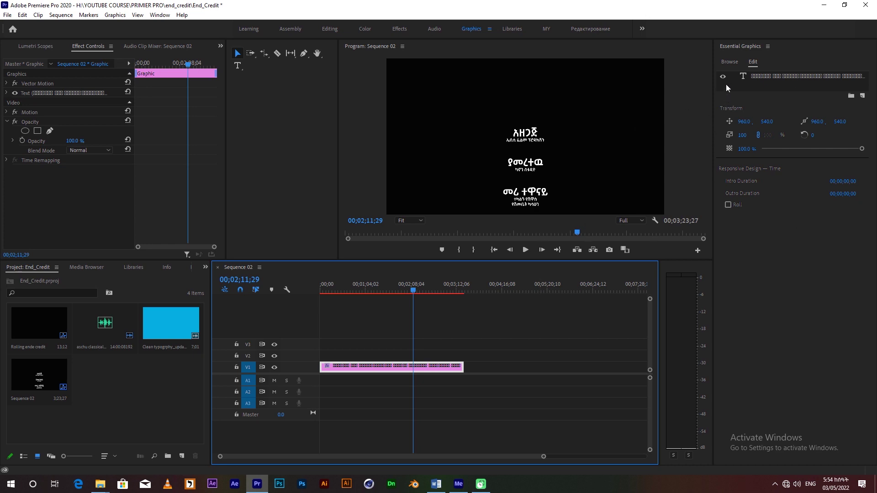
pyautogui.click(729, 204)
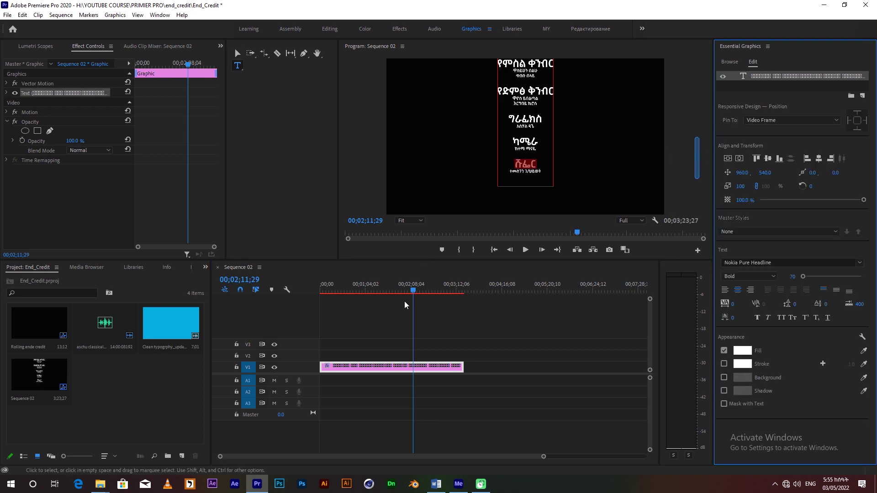
# - Scrub the rolling credits back to about 00;01;24;10 and reselect the clip to show its roll settings
pyautogui.moveTo(411, 287); pyautogui.dragTo(379, 315)
pyautogui.click(433, 415)
pyautogui.click(428, 367)
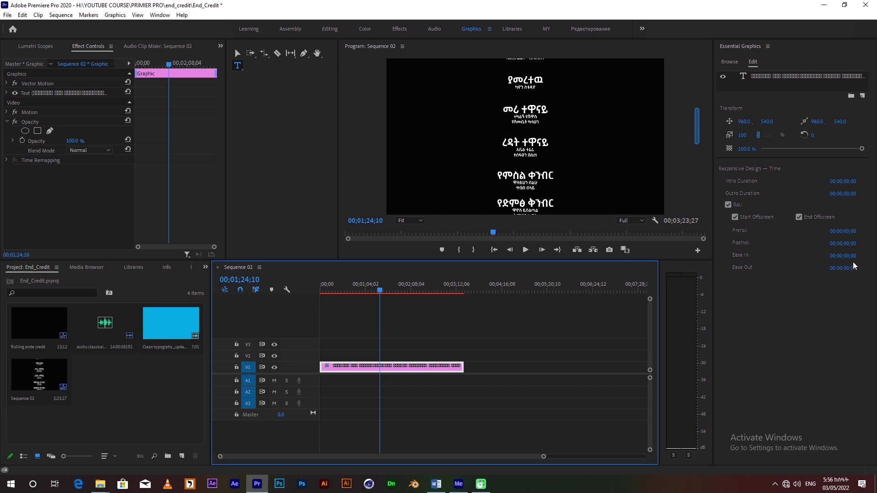
# - Activate the Selection tool and scrub forward through the rolling credits to preview them
pyautogui.moveTo(403, 291); pyautogui.dragTo(384, 294)
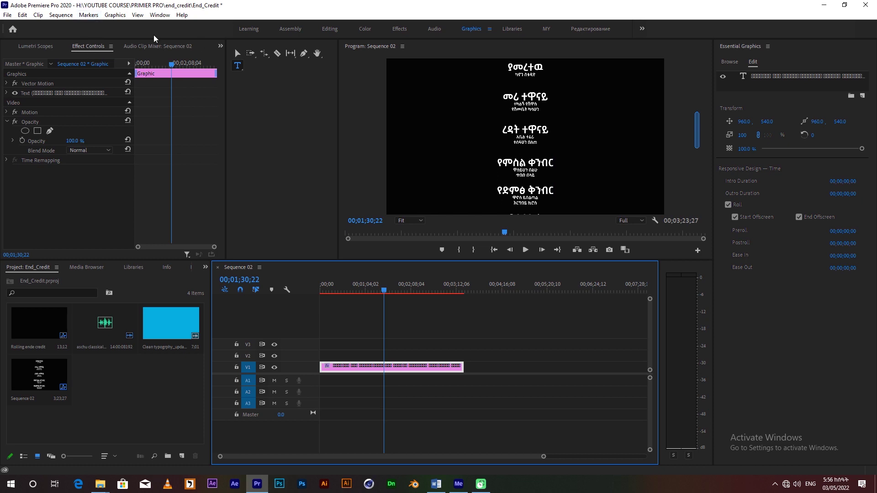
pyautogui.click(242, 54)
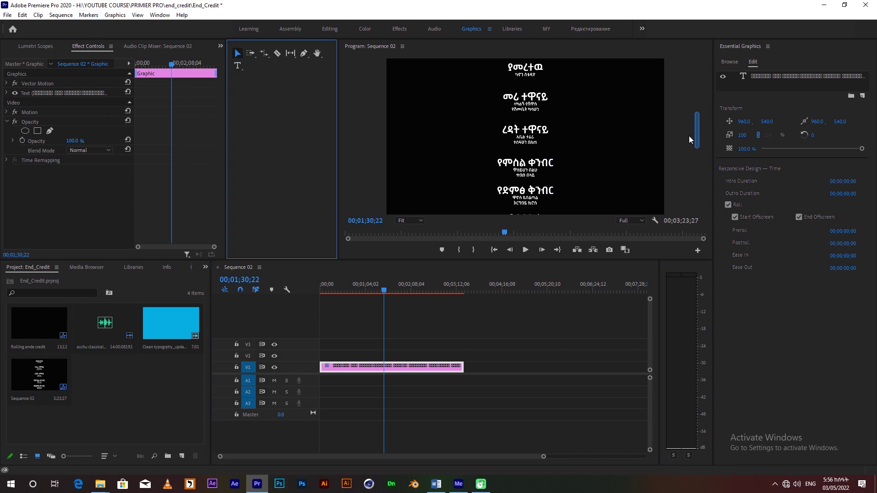
pyautogui.moveTo(383, 293); pyautogui.dragTo(417, 306)
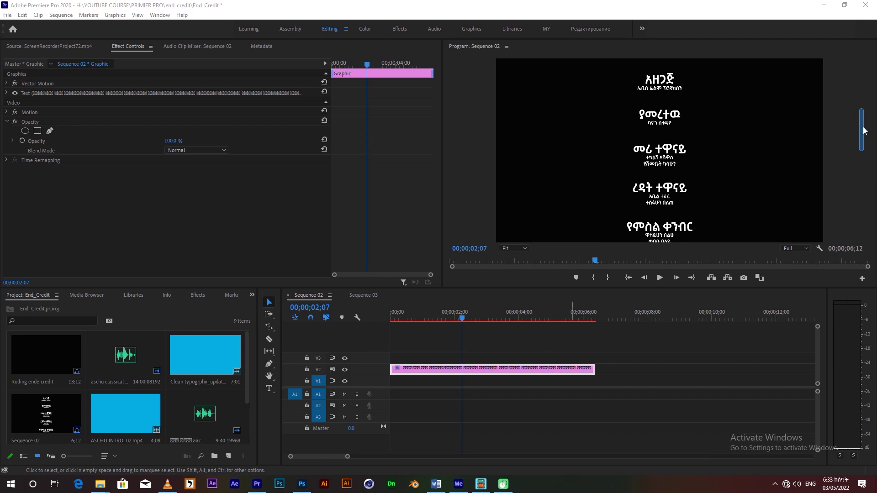
# - Start exporting the credits clip as a Motion Graphics template named End_Credit_01
pyautogui.moveTo(863, 130); pyautogui.dragTo(863, 161)
pyautogui.rightClick(468, 369)
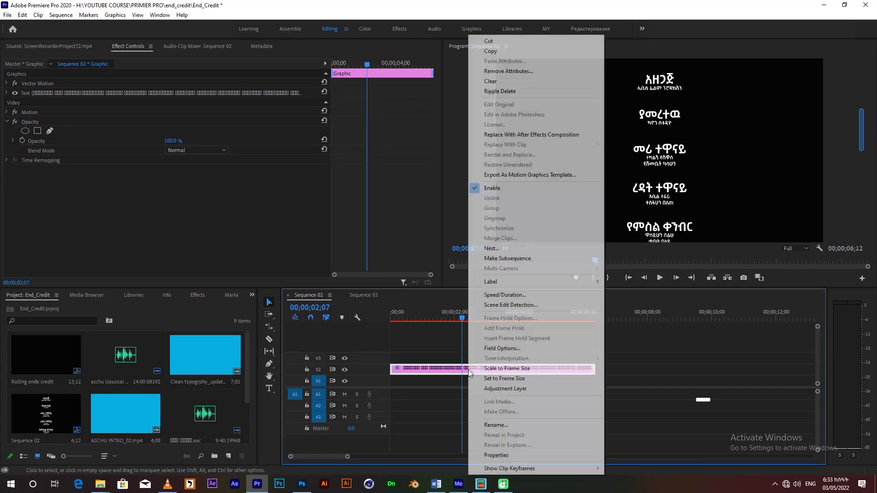
pyautogui.click(522, 176)
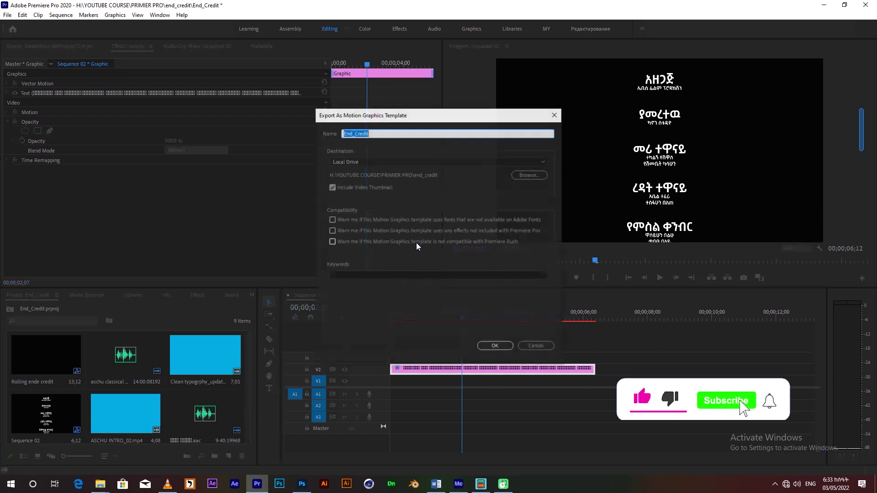
pyautogui.click(372, 134)
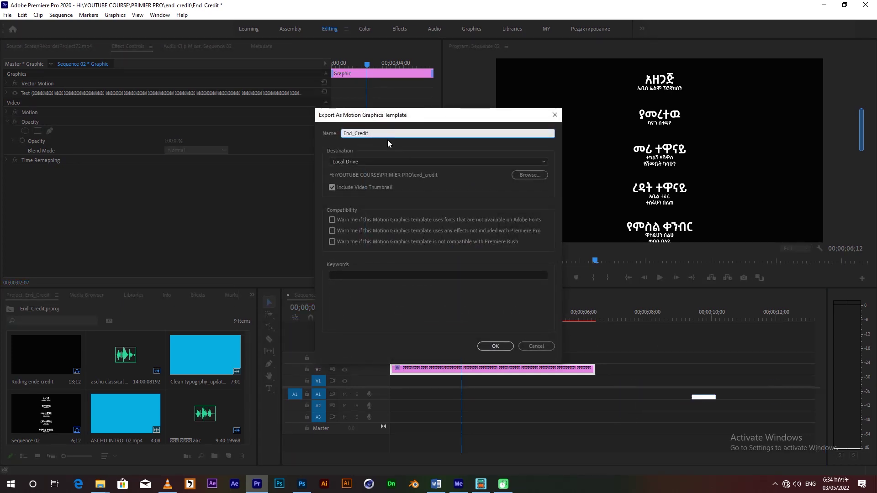
pyautogui.write('_')
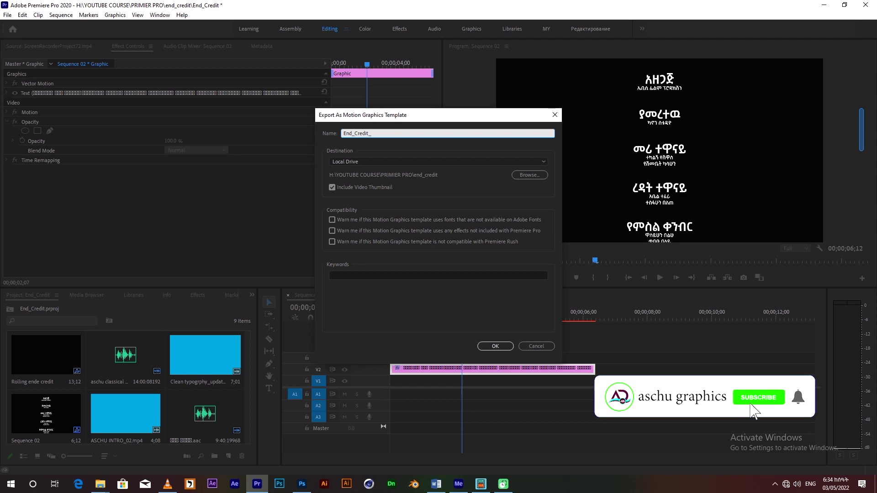
pyautogui.write('01')
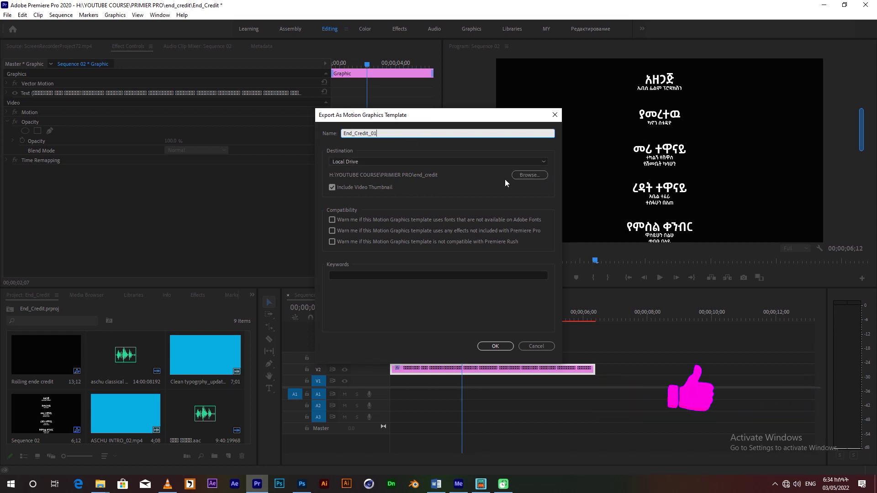
# - Keep Local Drive as the template's destination and choose the end_credit folder inside PRIMIER PRO as its save location
pyautogui.click(389, 161)
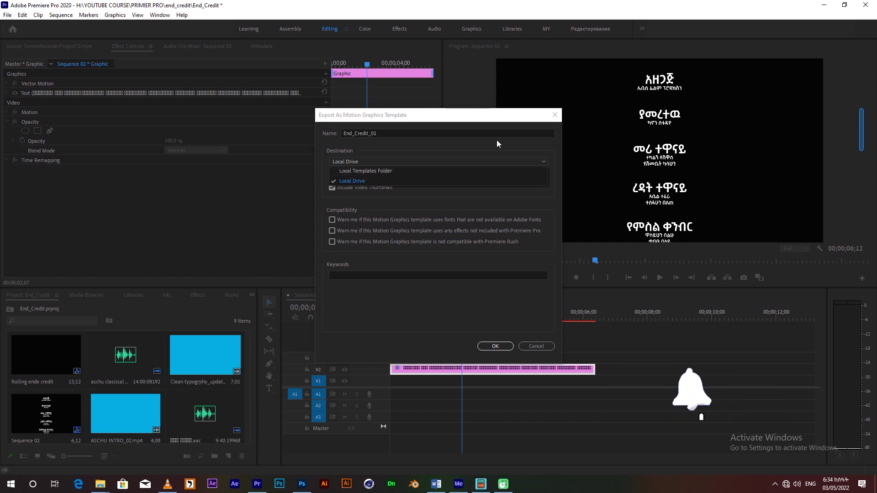
pyautogui.click(537, 163)
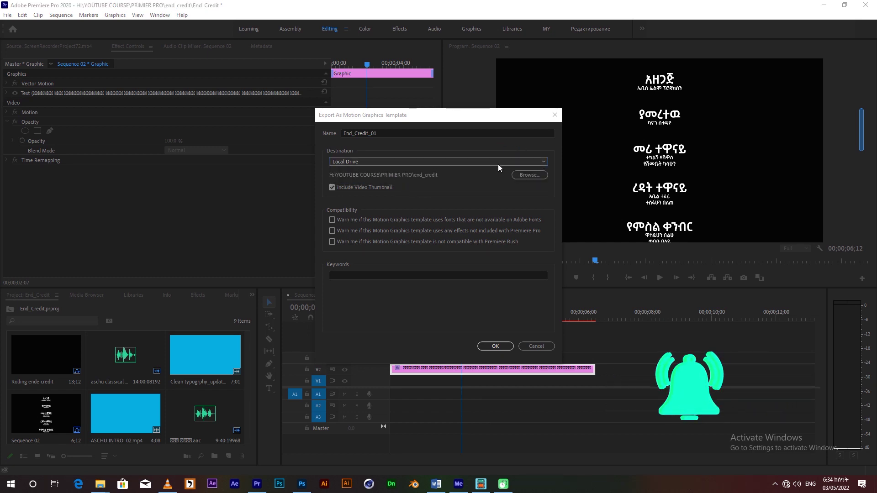
pyautogui.click(530, 175)
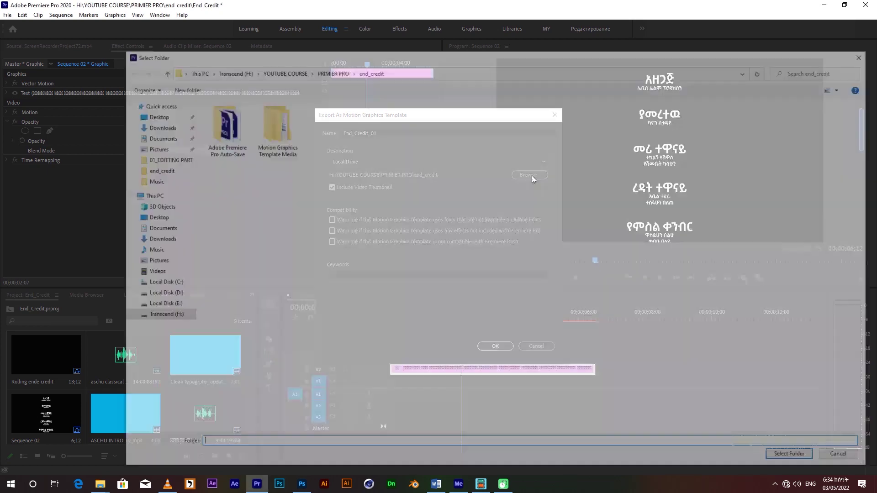
pyautogui.click(336, 71)
pyautogui.click(236, 124)
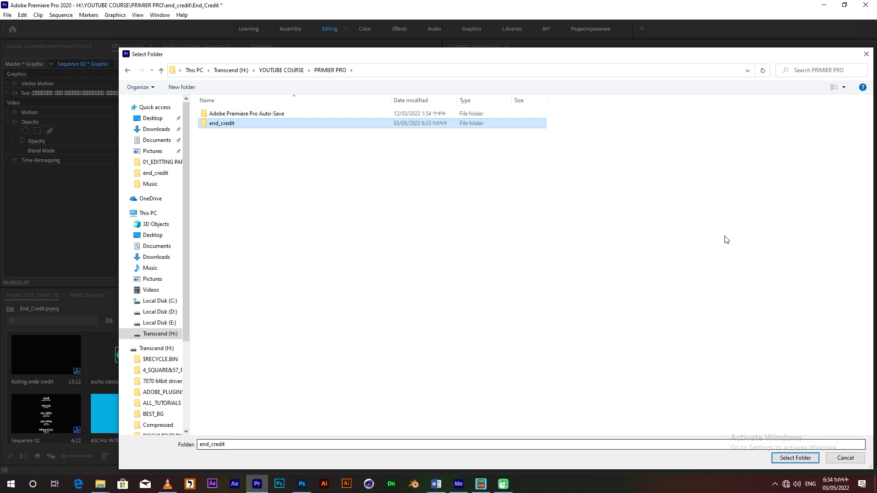
pyautogui.moveTo(687, 54); pyautogui.dragTo(606, 21)
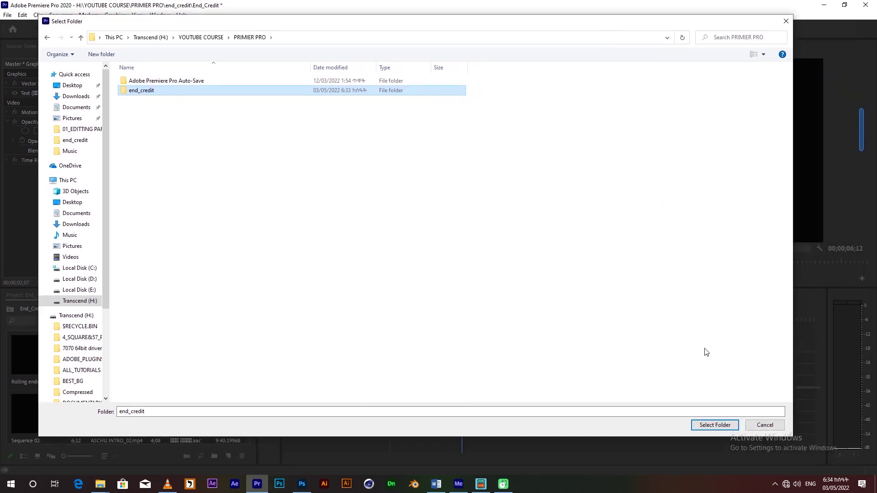
pyautogui.click(715, 424)
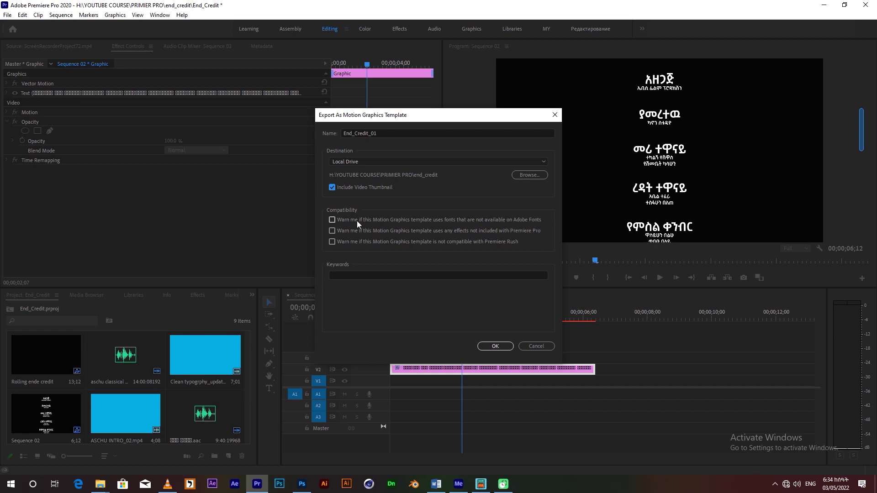
# - Enable the compatibility warnings for fonts missing from Adobe Fonts and effects not included with Premiere Pro, and export the template
pyautogui.click(333, 220)
pyautogui.click(333, 231)
pyautogui.click(492, 346)
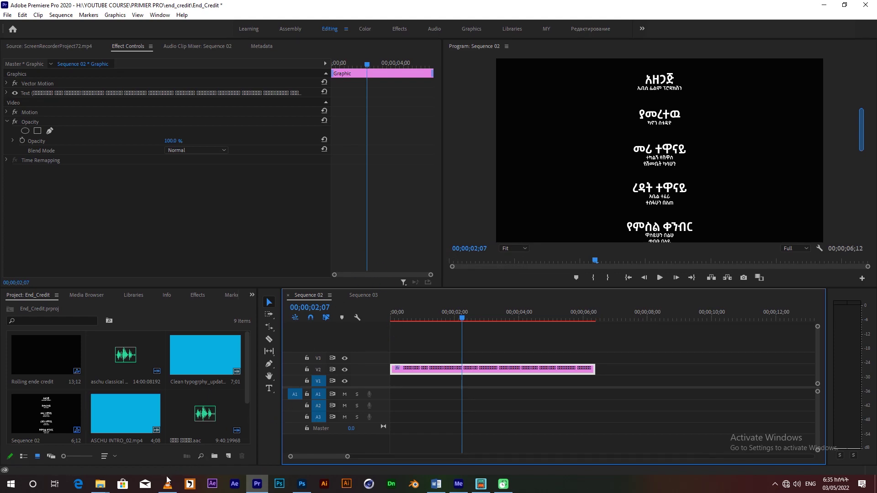
# - Switch to the end_credit folder in File Explorer and select the exported End_Credit_01 template file
pyautogui.moveTo(100, 484)
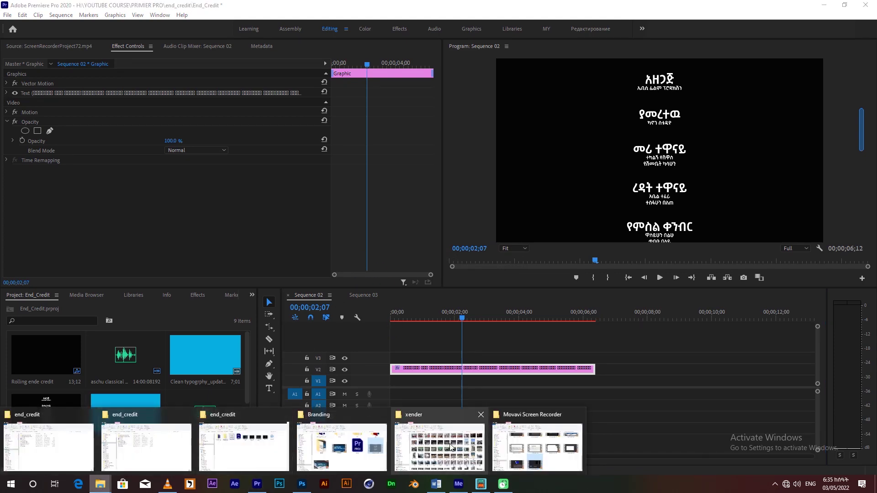
pyautogui.click(146, 447)
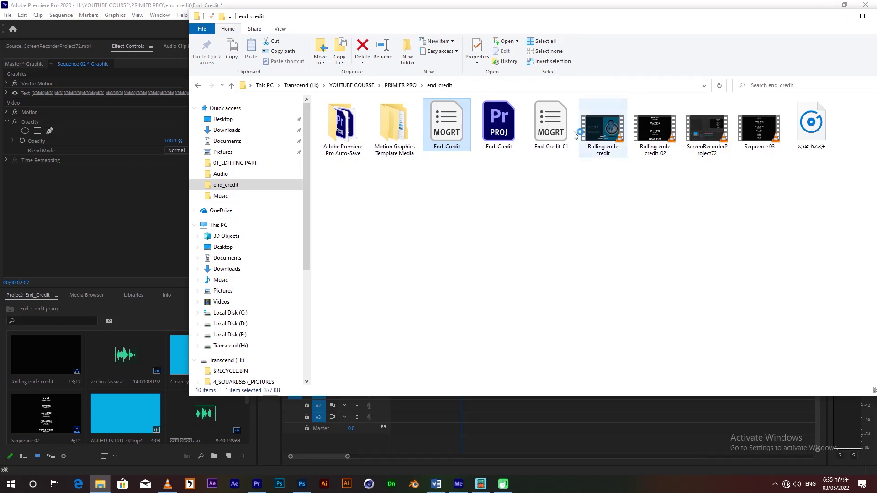
pyautogui.click(551, 133)
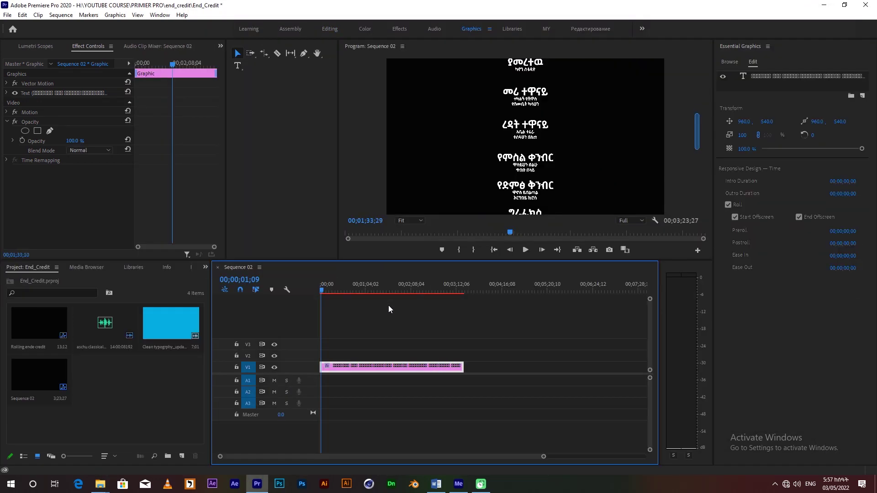
# - Scrub the credits to about 00;02;20;10 and import the ASCHU INTRO_02 video from the 01_EDITTING PART folder
pyautogui.moveTo(389, 305); pyautogui.dragTo(420, 305)
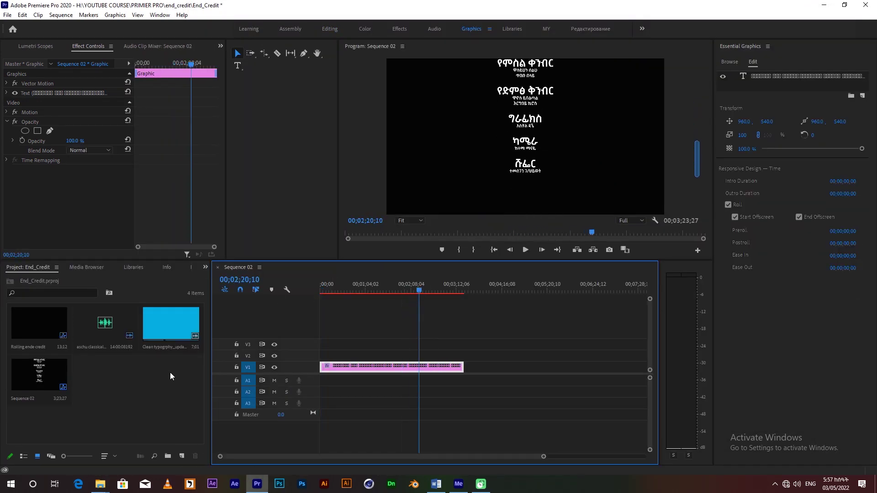
pyautogui.doubleClick(153, 377)
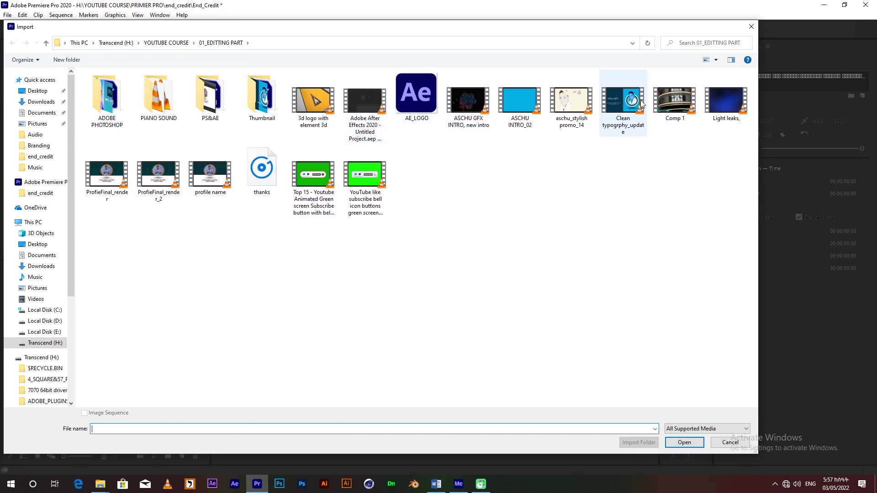
pyautogui.click(583, 103)
pyautogui.click(515, 104)
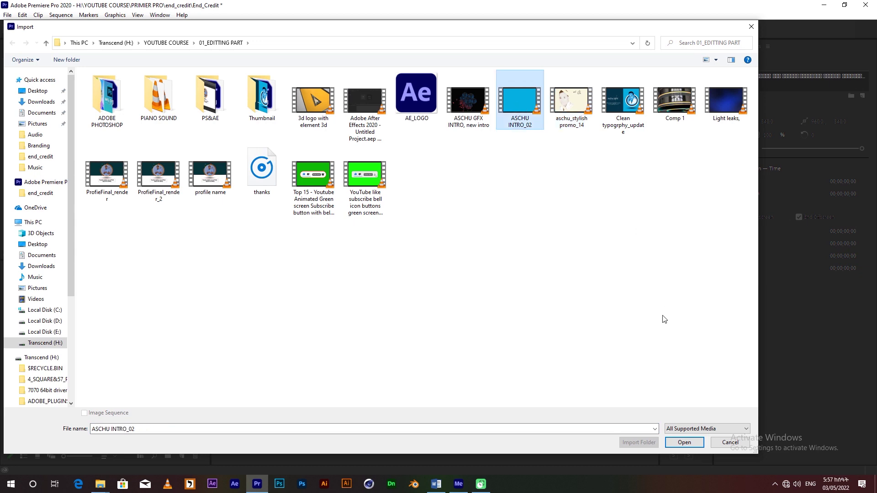
pyautogui.click(684, 442)
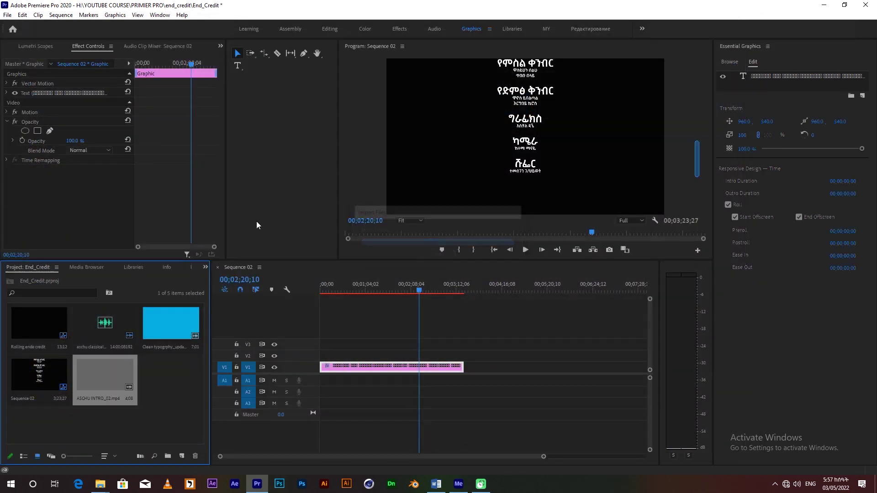
# - Place the ASCHU INTRO_02 clip on V2 just after the credits, unlink its audio and delete the audio part
pyautogui.moveTo(247, 404)
pyautogui.mouseDown()
pyautogui.moveTo(358, 382)
pyautogui.moveTo(337, 384)
pyautogui.moveTo(473, 394)
pyautogui.moveTo(465, 392)
pyautogui.mouseUp()
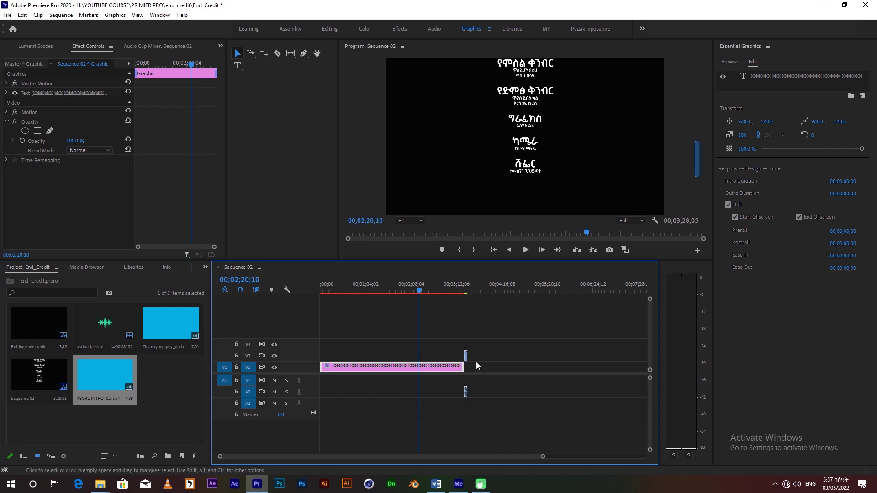
pyautogui.click(466, 357)
pyautogui.rightClick(466, 357)
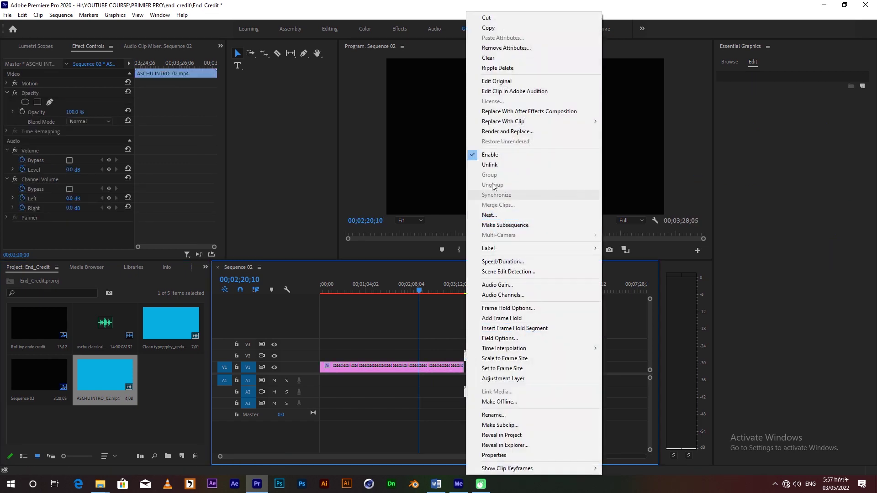
pyautogui.click(497, 165)
pyautogui.click(465, 392)
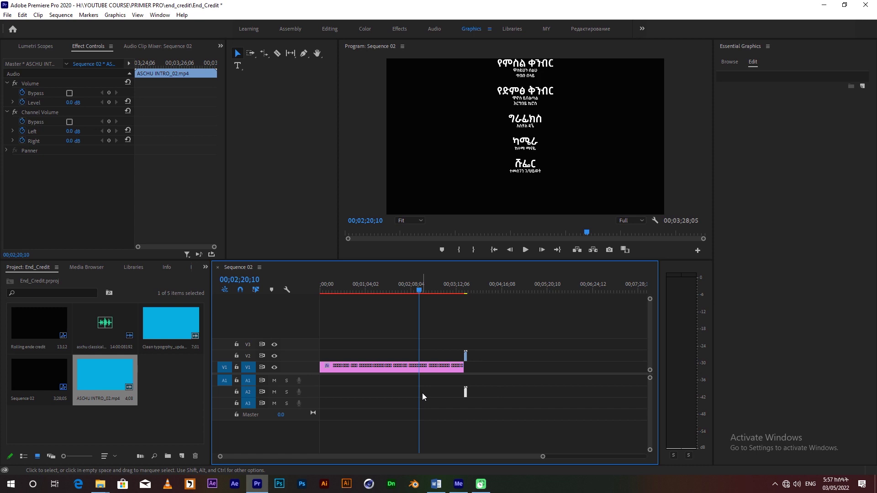
pyautogui.press('Delete')
# - Put the intro clip on V1 beneath the credits on V2, hold its frame at 00;00;19;09 and extend it to the credits' length
pyautogui.moveTo(427, 366); pyautogui.dragTo(328, 372)
pyautogui.rightClick(333, 367)
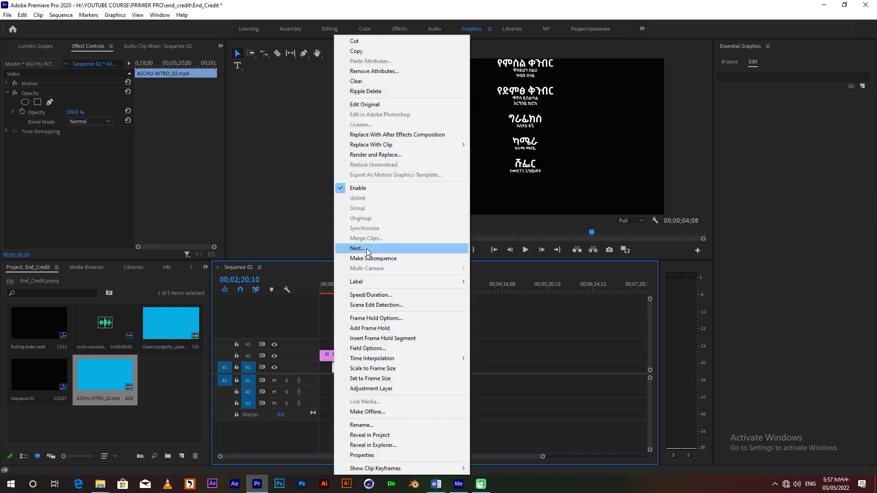
pyautogui.click(370, 329)
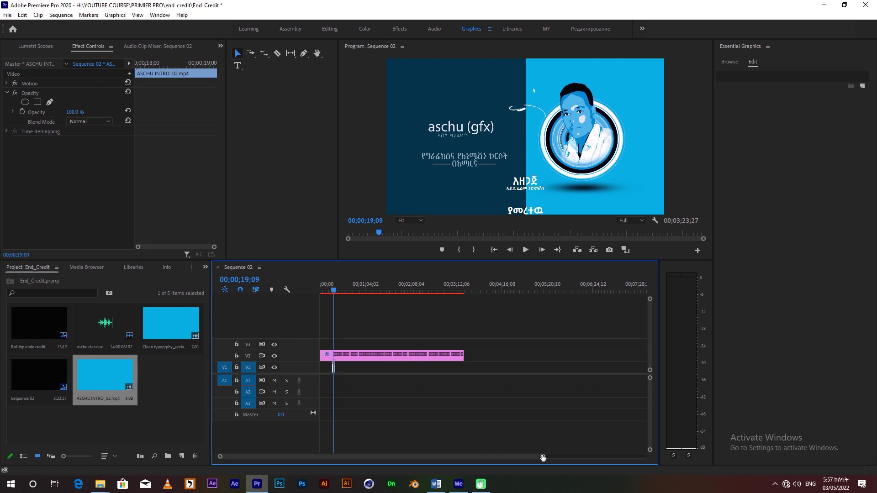
pyautogui.moveTo(541, 456); pyautogui.dragTo(407, 456)
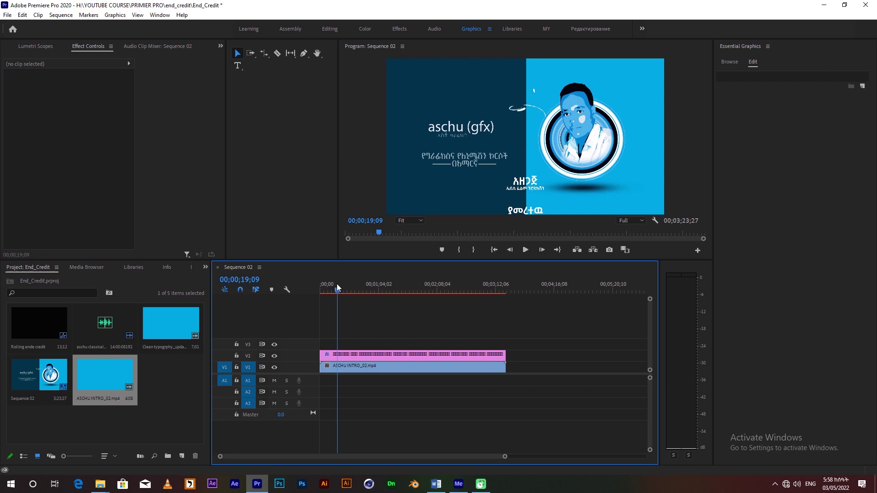
# - Play the credits over the held background from near the start and scrub ahead to about 00;01;12;28
pyautogui.moveTo(338, 287); pyautogui.dragTo(321, 289)
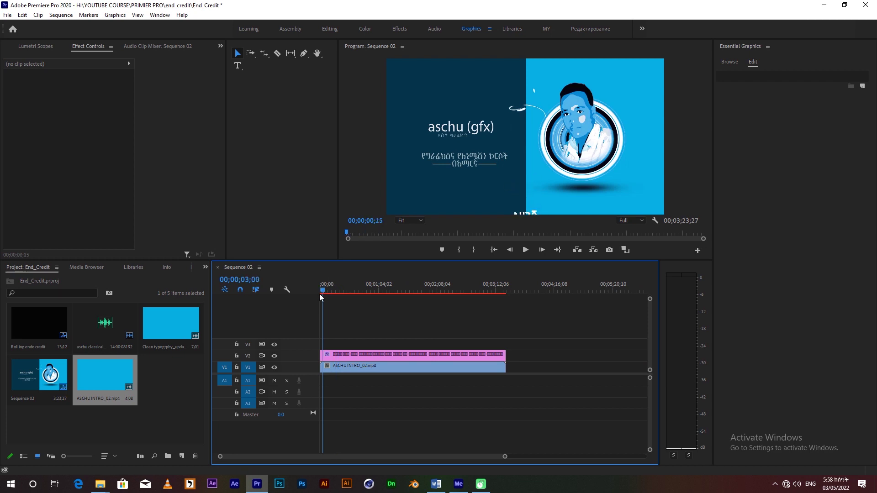
pyautogui.press('space')
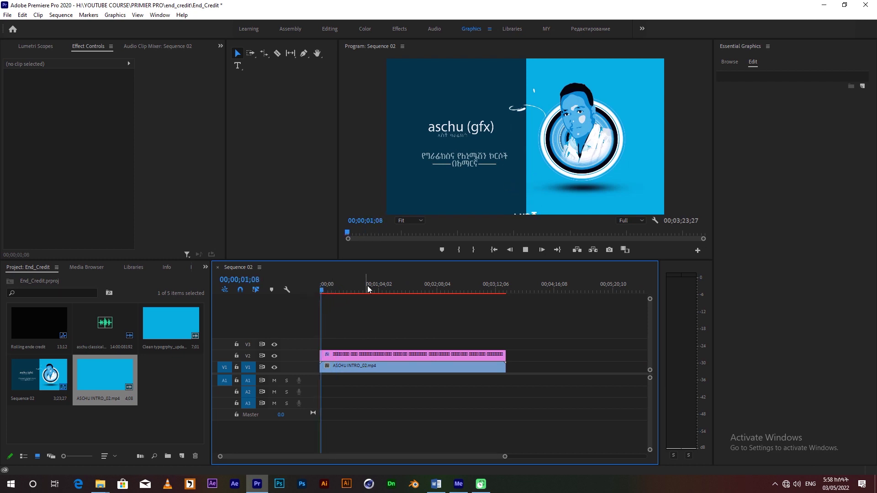
pyautogui.moveTo(361, 288); pyautogui.dragTo(386, 289)
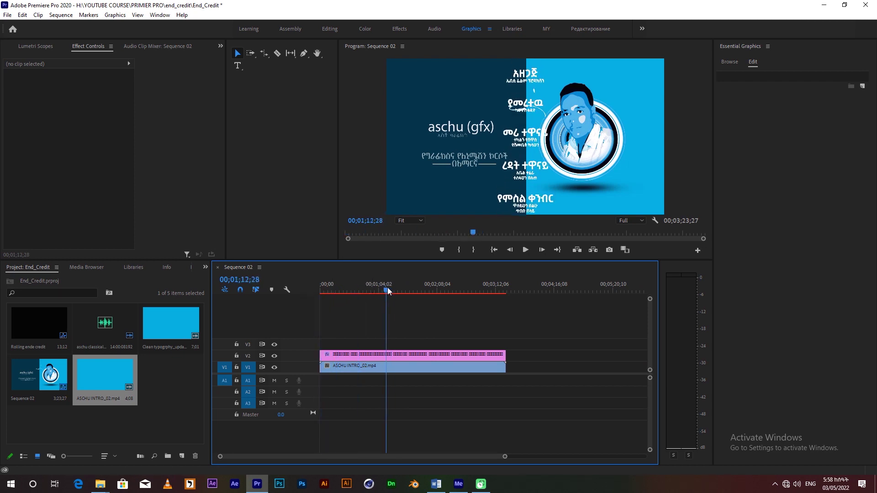
# - Set the V1 background clip's opacity to 22%, and preview the credits from near the start up to about 00;00;38;28
pyautogui.click(404, 368)
pyautogui.moveTo(75, 114); pyautogui.dragTo(53, 113)
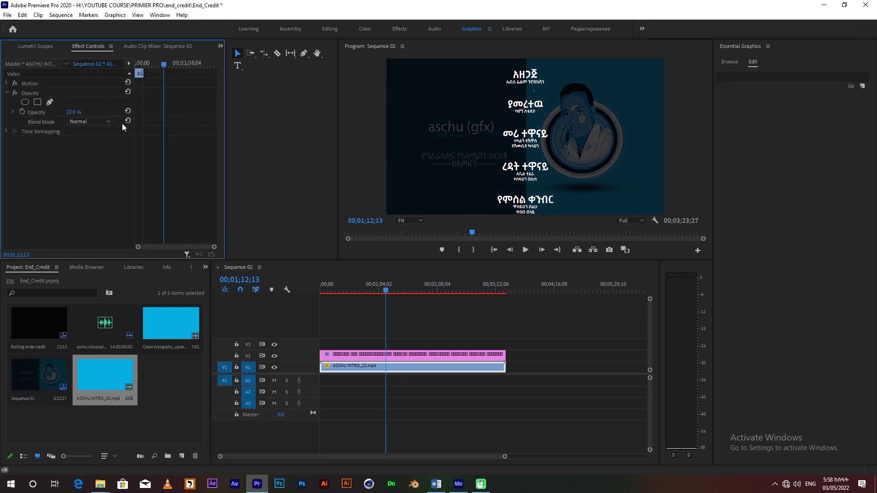
pyautogui.click(434, 355)
pyautogui.click(327, 290)
pyautogui.click(325, 292)
pyautogui.press('space')
pyautogui.click(356, 284)
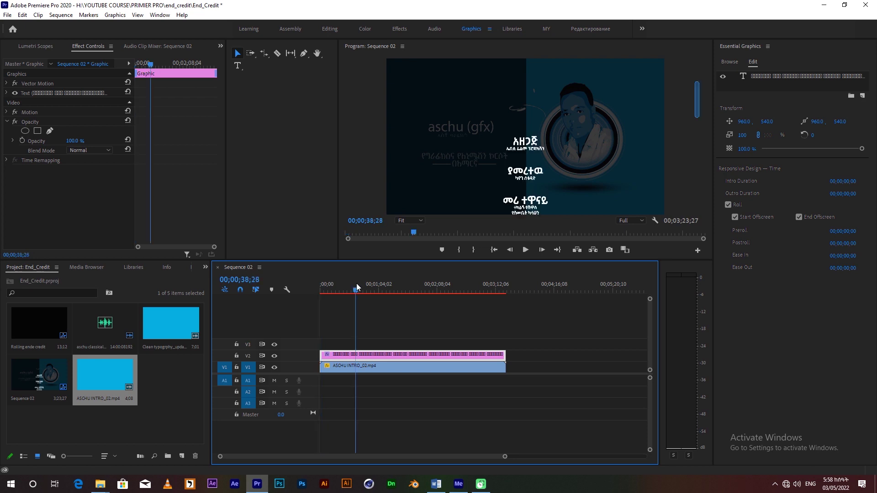
# - Shorten both the credits clip and the background clip to end at about 00;01;35;29, and play the sequence from the start
pyautogui.click(517, 337)
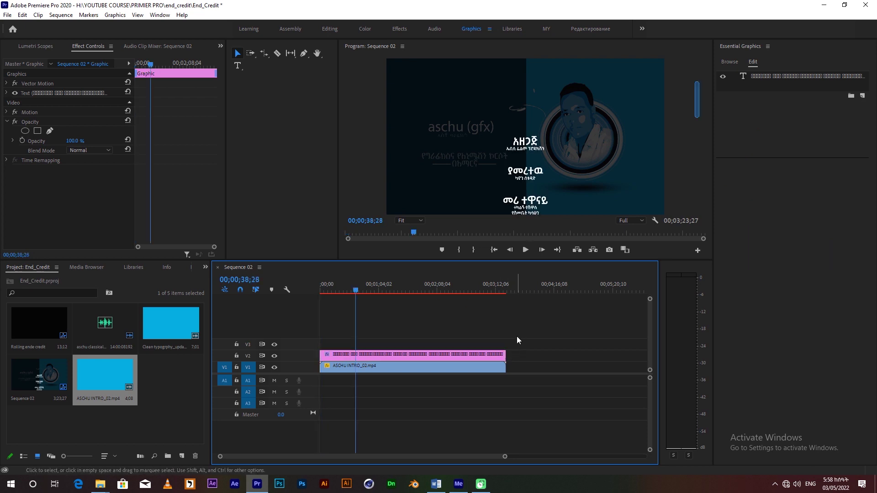
pyautogui.moveTo(384, 290); pyautogui.dragTo(382, 290)
pyautogui.moveTo(523, 348); pyautogui.dragTo(407, 354)
pyautogui.click(430, 322)
pyautogui.press('Home')
pyautogui.press('space')
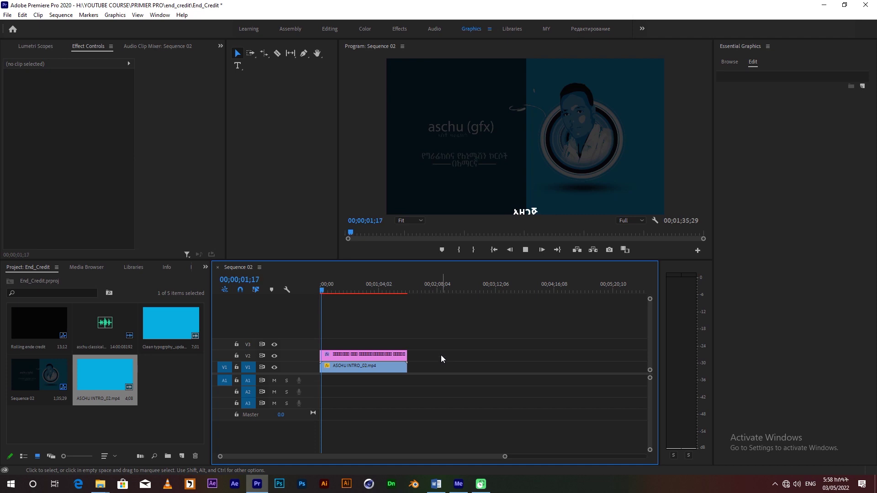
# - Shorten the V2 credits clip to a duration of 00;00;06;12 and delete the intro background clip from V1
pyautogui.hotkey('ctrl', 'z')
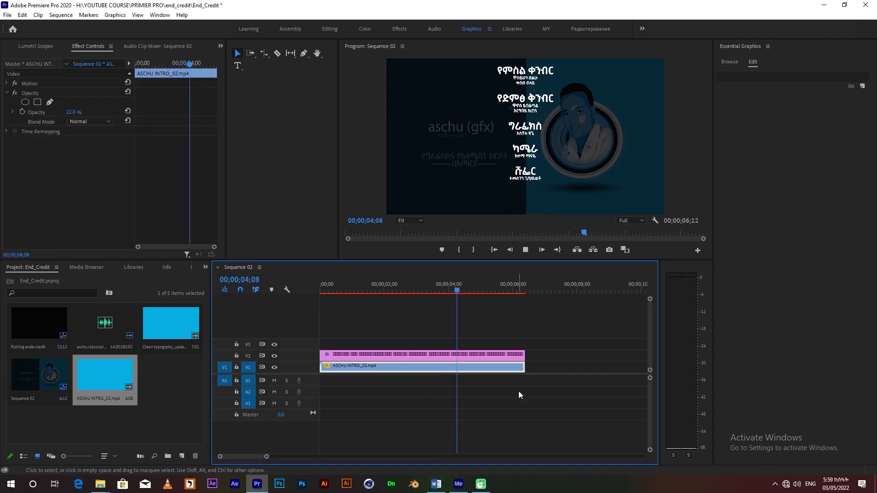
pyautogui.click(468, 284)
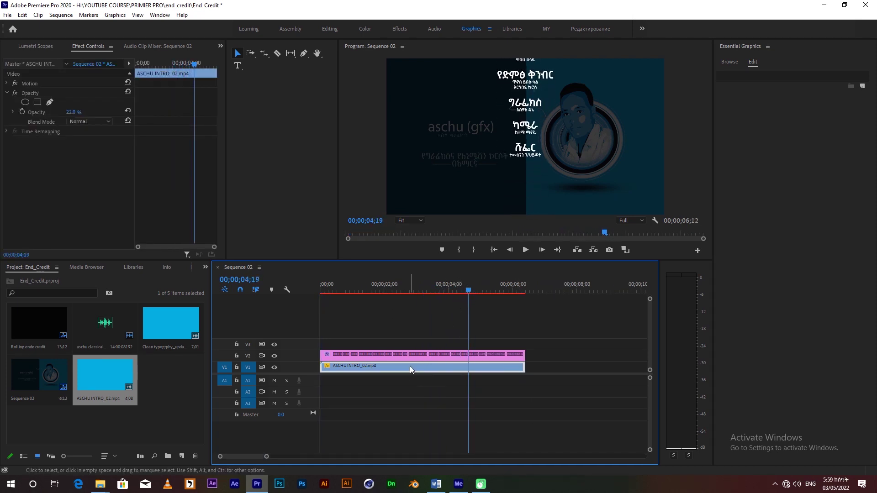
pyautogui.press('Delete')
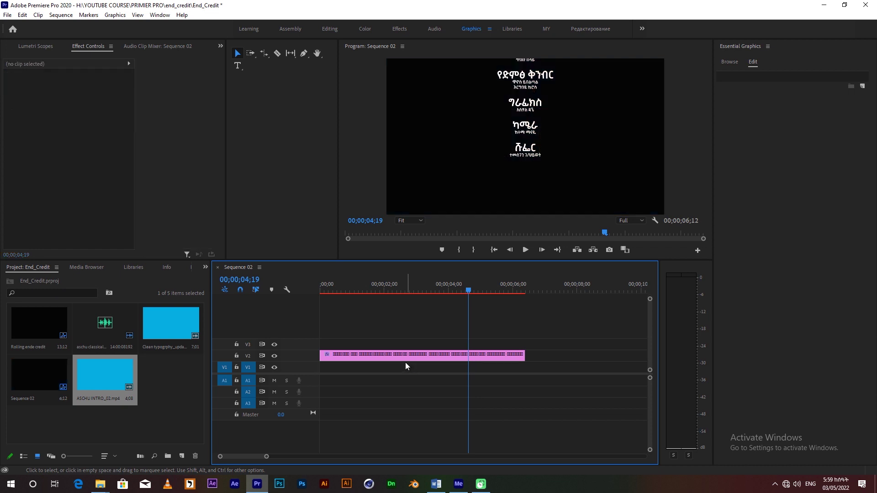
# - Play the shortened credits from the start of the sequence and scrub back to about 00;00;01;10
pyautogui.click(375, 289)
pyautogui.moveTo(375, 290); pyautogui.dragTo(317, 311)
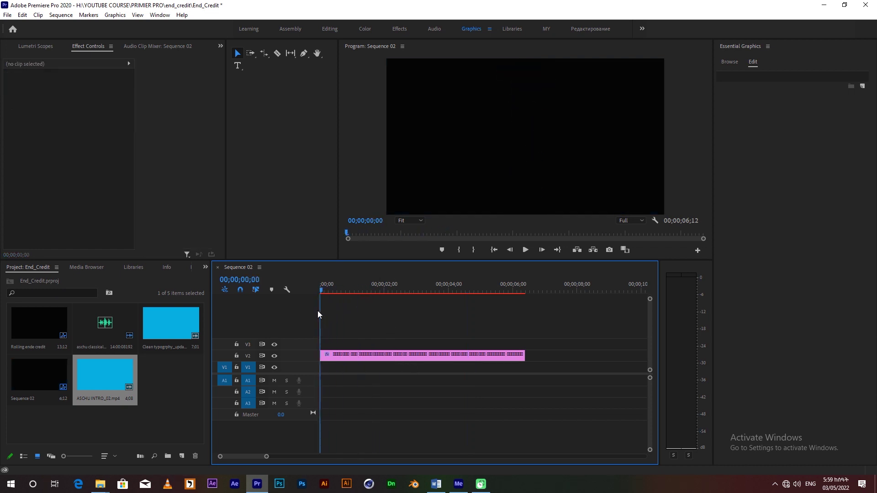
pyautogui.press('space')
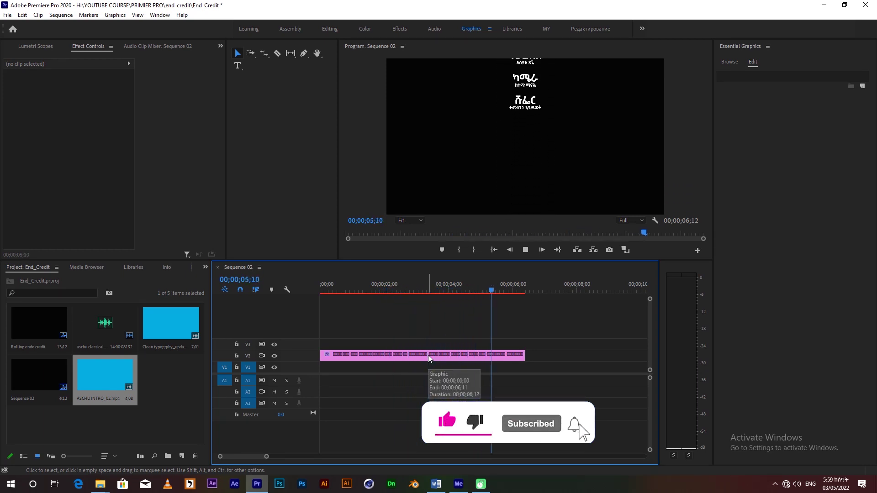
pyautogui.moveTo(458, 296); pyautogui.dragTo(364, 304)
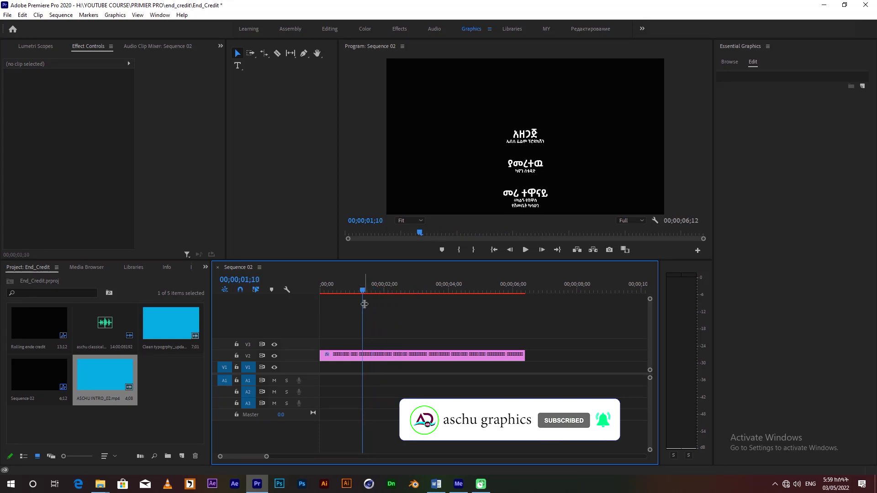